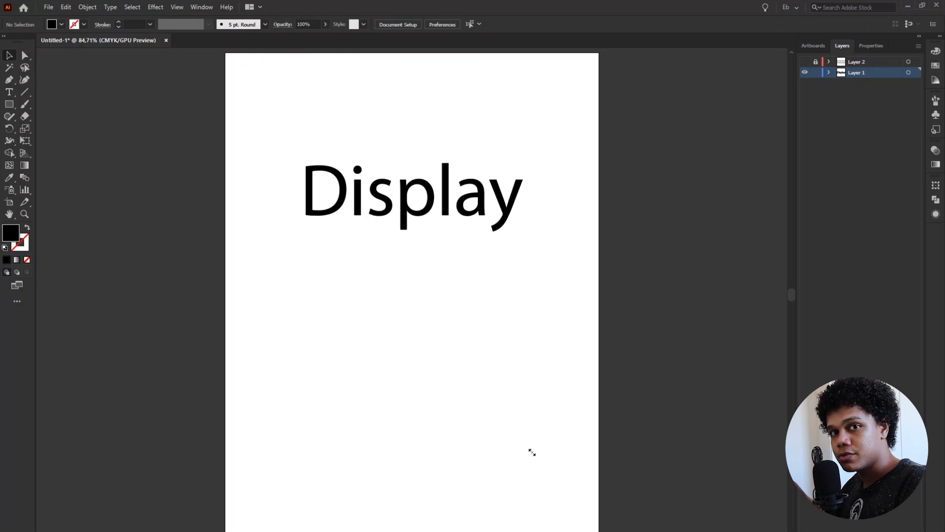
{"action": "key", "text": "t"}
{"action": "left_click", "coordinate": [320, 310]}
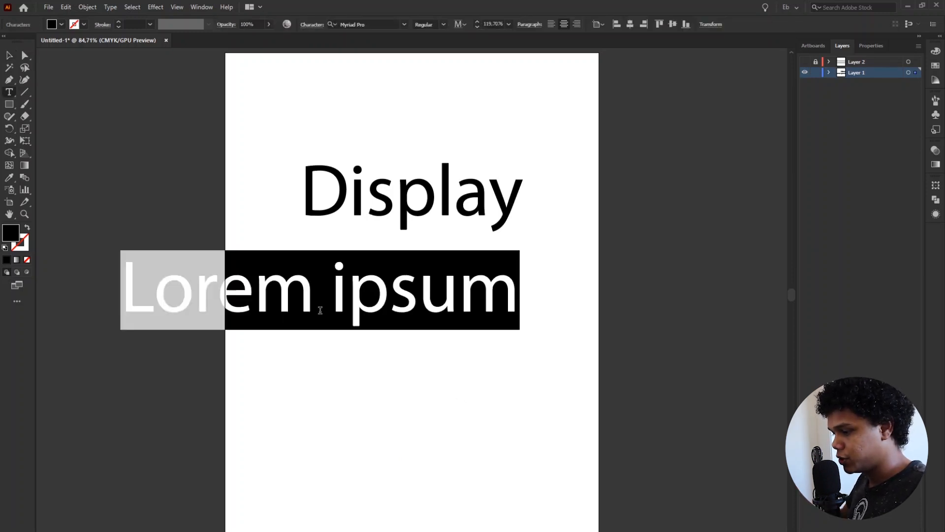
{"action": "type", "text": "oasidjosaijdoiasoidjiasjdoijasdso"}
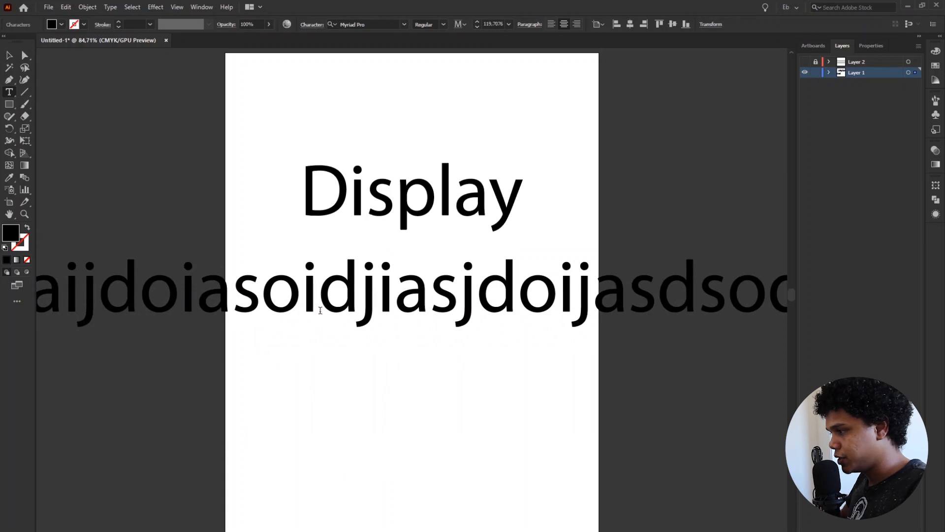
{"action": "key", "text": "Escape"}
{"action": "key", "text": "Delete"}
{"action": "key", "text": "t"}
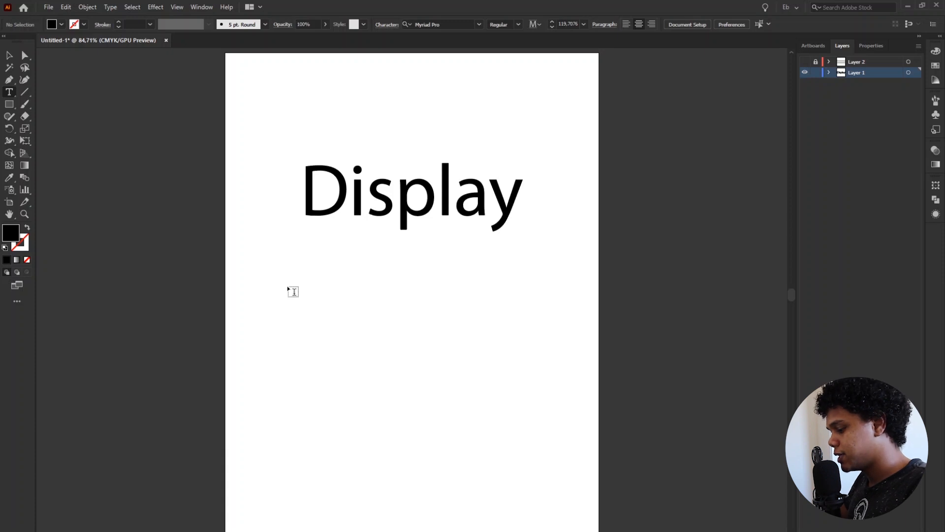
{"action": "key", "text": "p"}
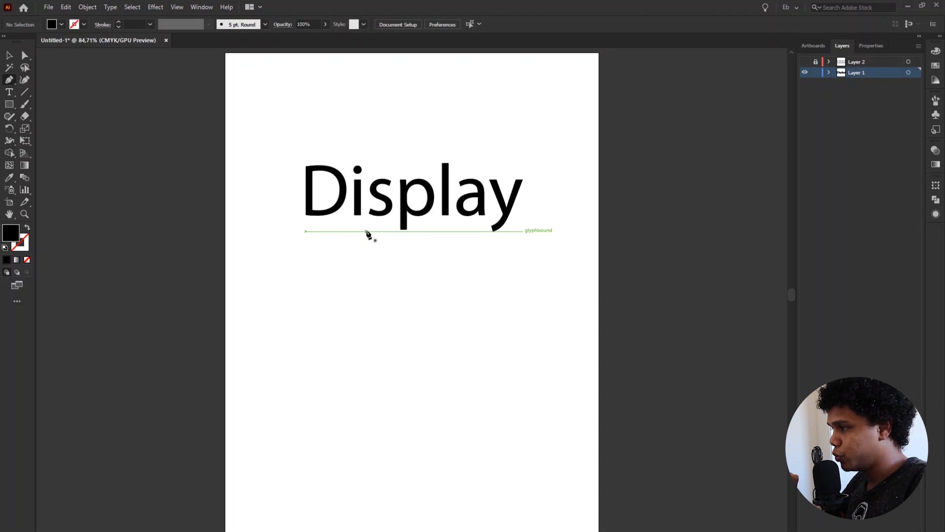
{"action": "key", "text": "v"}
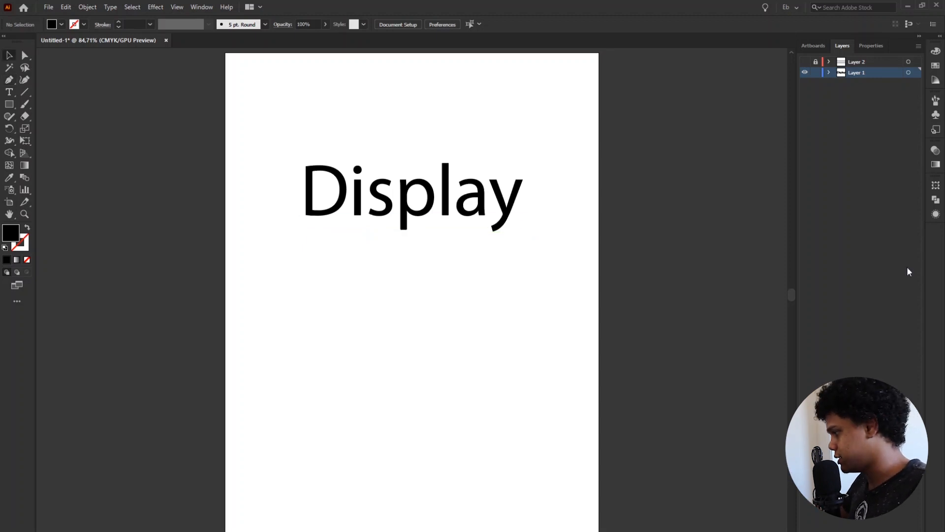
Create a new layer above Layer 1 and hide Layer 1.
{"action": "left_click", "coordinate": [908, 525]}
{"action": "left_click", "coordinate": [805, 83]}
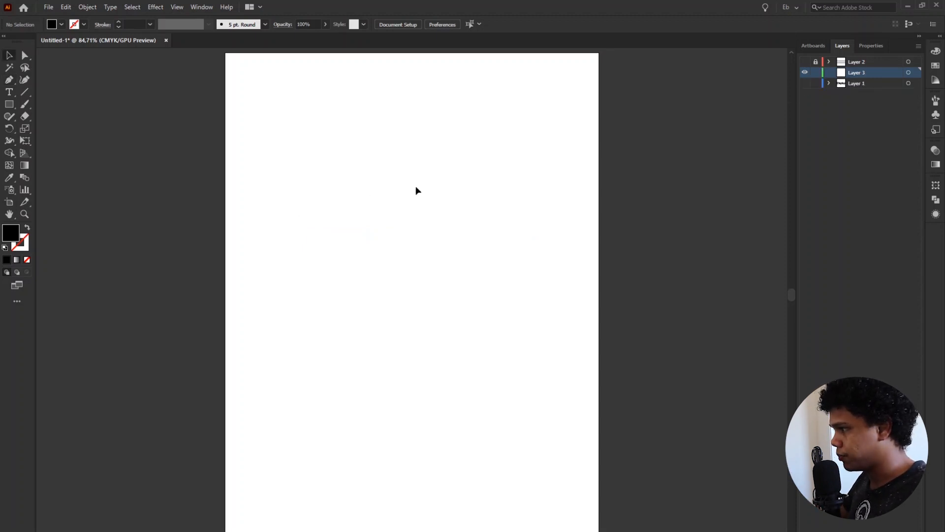
Add the text "Display" on the new layer and position it near the top of the artboard.
{"action": "key", "text": "t"}
{"action": "left_click", "coordinate": [294, 195]}
{"action": "type", "text": "Display"}
{"action": "key", "text": "Escape"}
{"action": "left_click_drag", "start_coordinate": [301, 183], "coordinate": [373, 211]}
{"action": "left_click", "coordinate": [390, 274]}
{"action": "scroll", "coordinate": [390, 274], "scroll_direction": "up", "scroll_amount": 3}
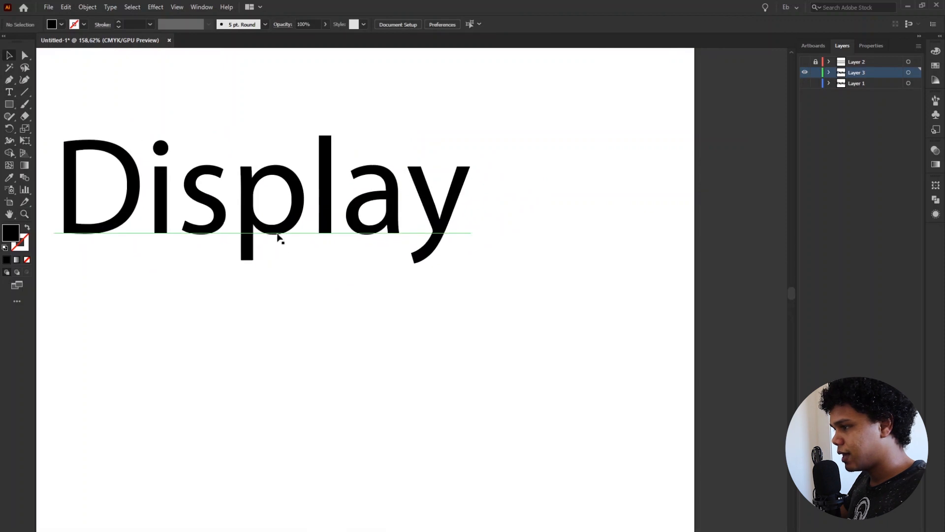
Draw a black square about 145 pt wide below the end of the Display text.
{"action": "key", "text": "backslash"}
{"action": "left_click_drag", "start_coordinate": [229, 335], "coordinate": [549, 355]}
{"action": "key", "text": "F6"}
{"action": "key", "text": "m"}
{"action": "left_click_drag", "start_coordinate": [358, 292], "coordinate": [523, 458]}
{"action": "key", "text": "v"}
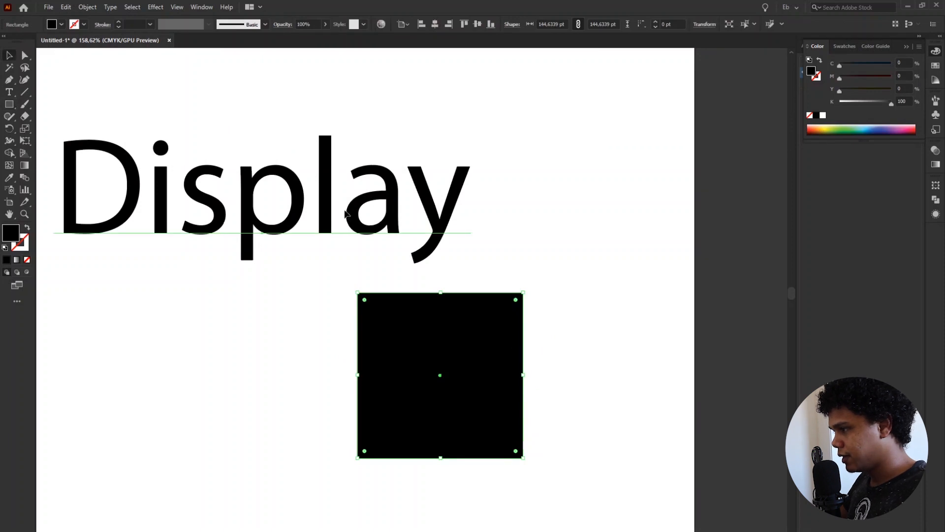
Select the Display text together with the black square, and clear the selection.
{"action": "left_click", "coordinate": [345, 213]}
{"action": "key", "text": "ctrl+0"}
{"action": "left_click", "coordinate": [387, 165]}
{"action": "left_click", "coordinate": [441, 256], "text": "shift"}
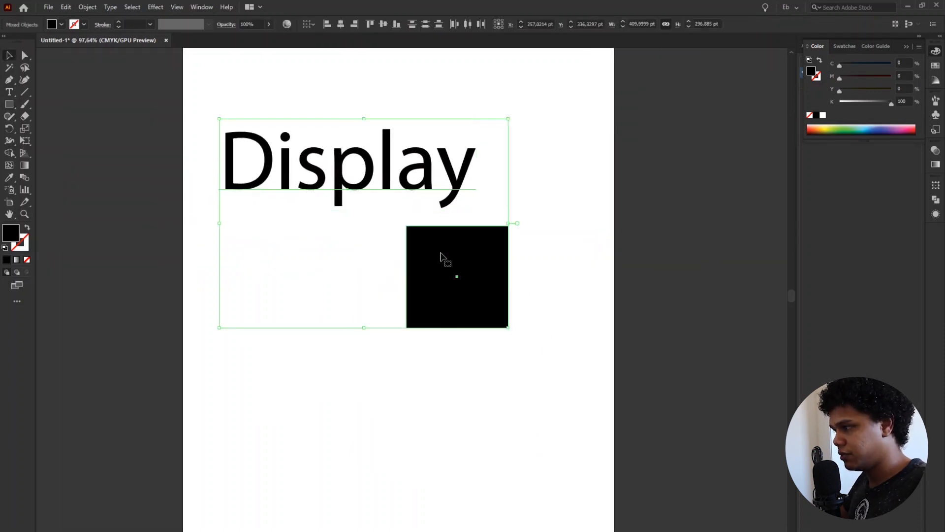
{"action": "left_click", "coordinate": [559, 227]}
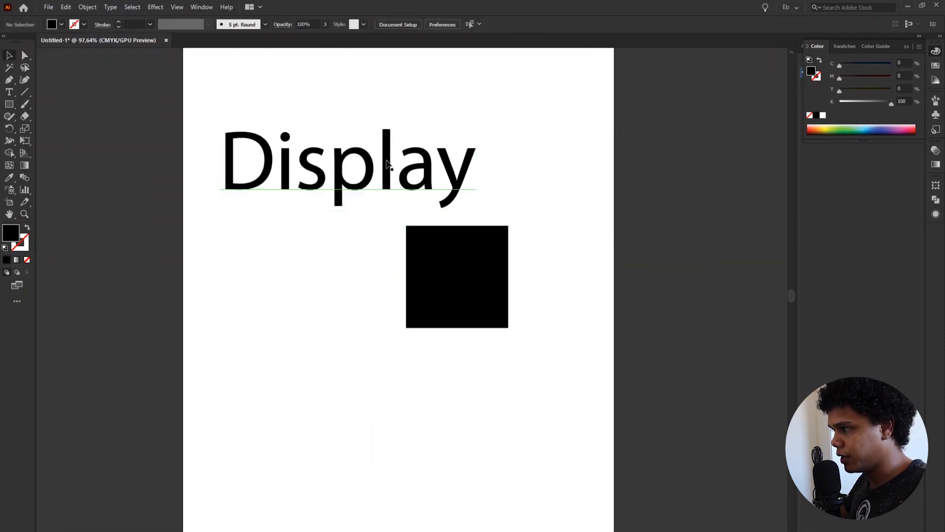
Delete the Display text and undo the deletion.
{"action": "left_click", "coordinate": [386, 164]}
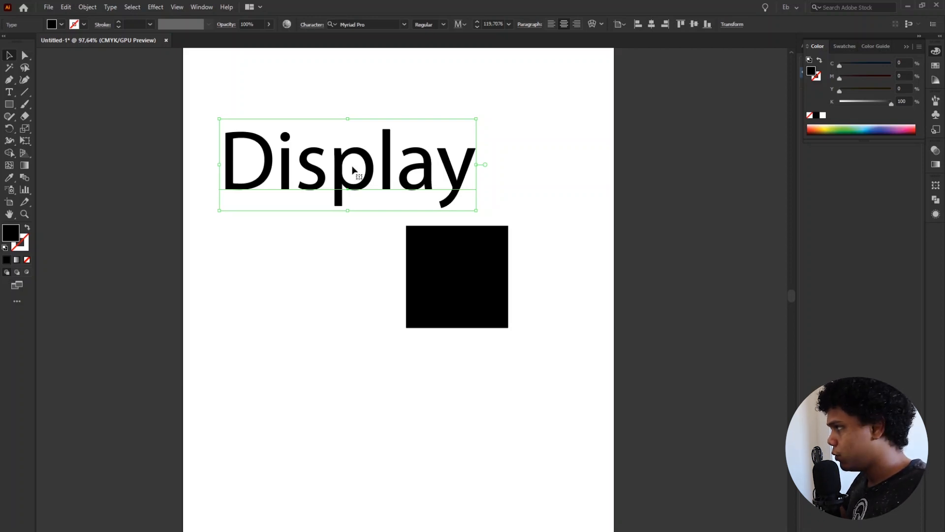
{"action": "left_click", "coordinate": [906, 47]}
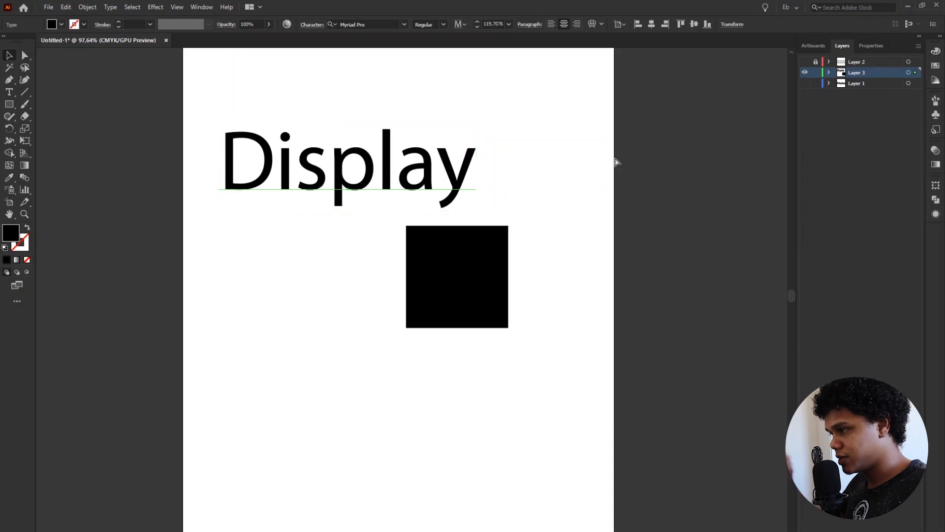
{"action": "key", "text": "Delete"}
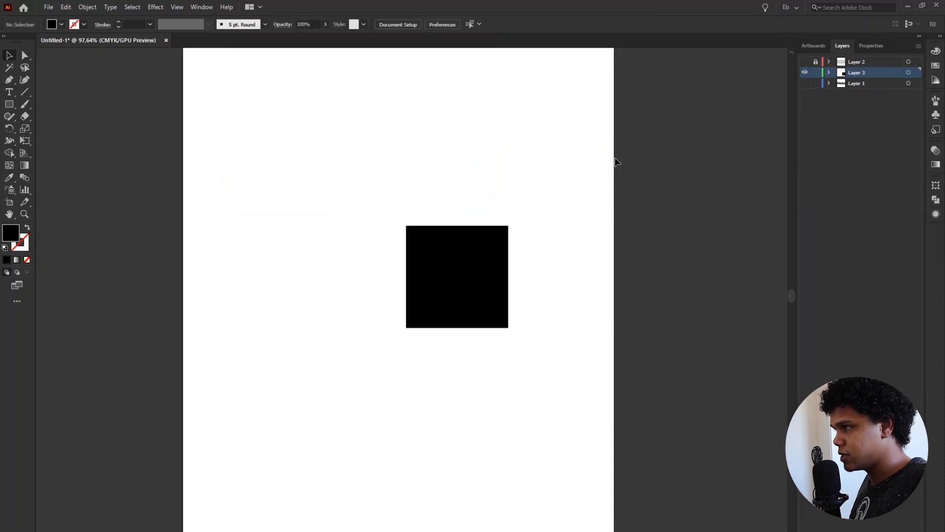
{"action": "key", "text": "ctrl+z"}
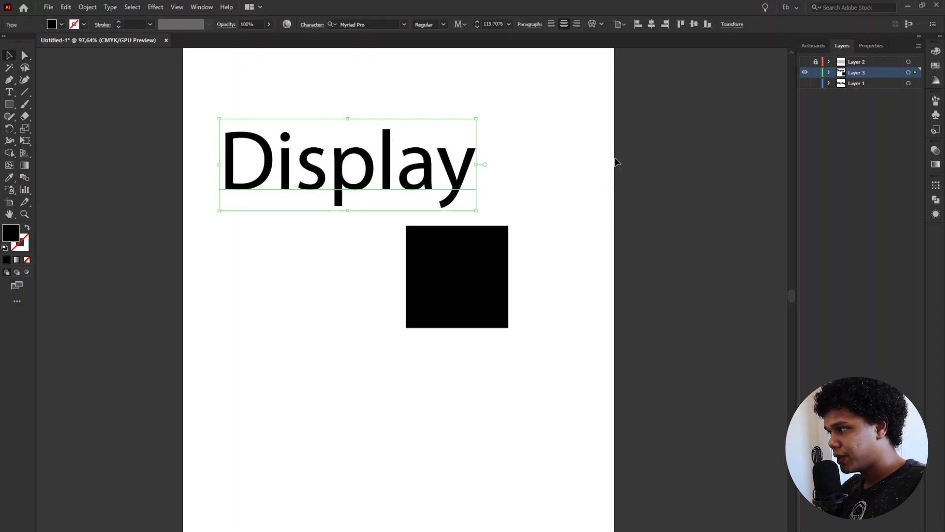
Convert the Display text to outlines.
{"action": "key", "text": "ctrl+shift+b"}
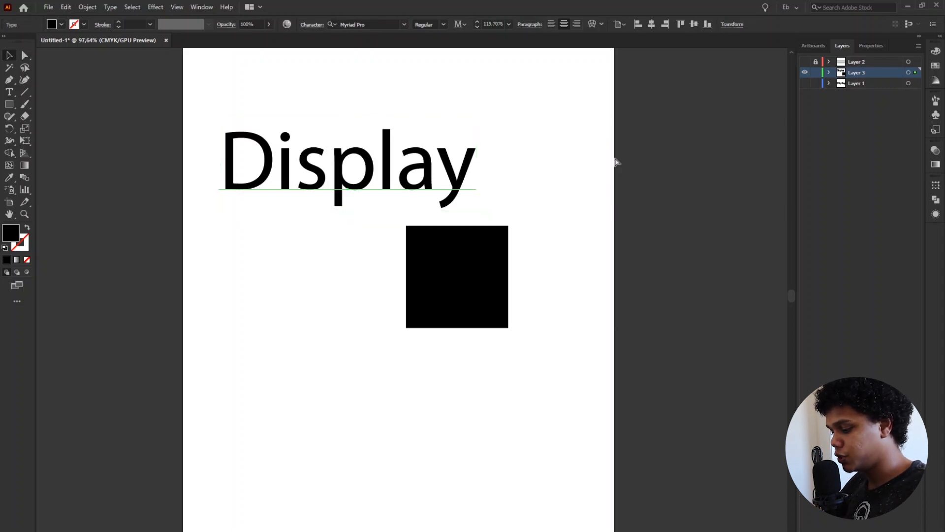
{"action": "key", "text": "ctrl+shift+o"}
{"action": "key", "text": "ctrl+shift+b"}
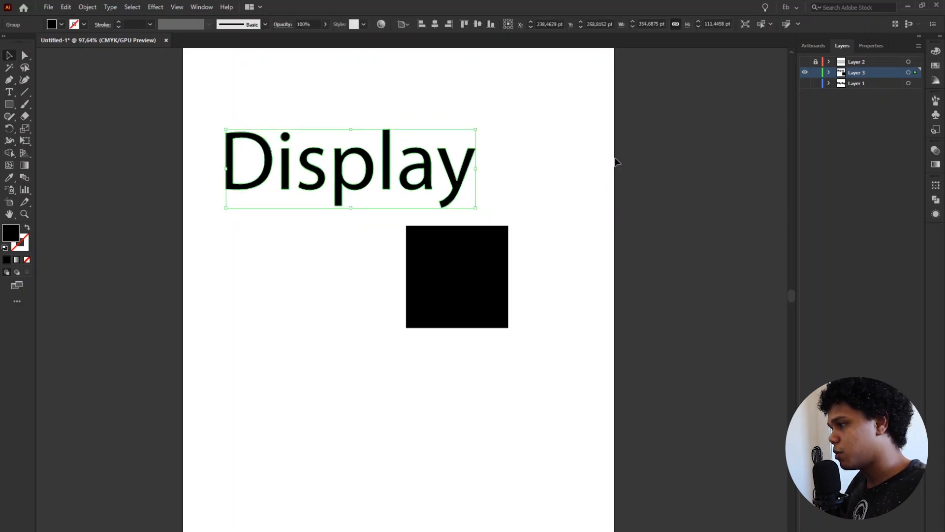
Draw a vertical line about 197 pt long from the foot of the letter l down to the level of the square's lower edge.
{"action": "left_click", "coordinate": [569, 173]}
{"action": "key", "text": "backslash"}
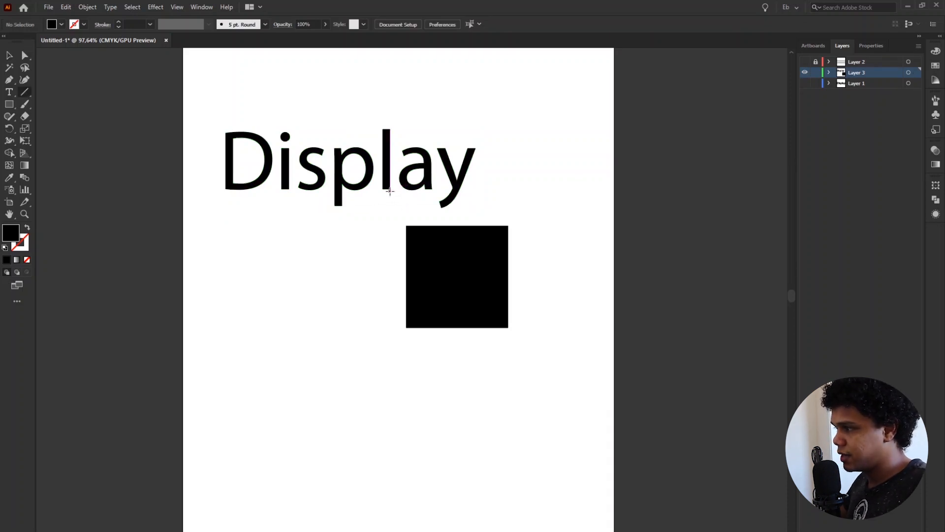
{"action": "left_click_drag", "start_coordinate": [389, 190], "coordinate": [390, 328]}
{"action": "key", "text": "v"}
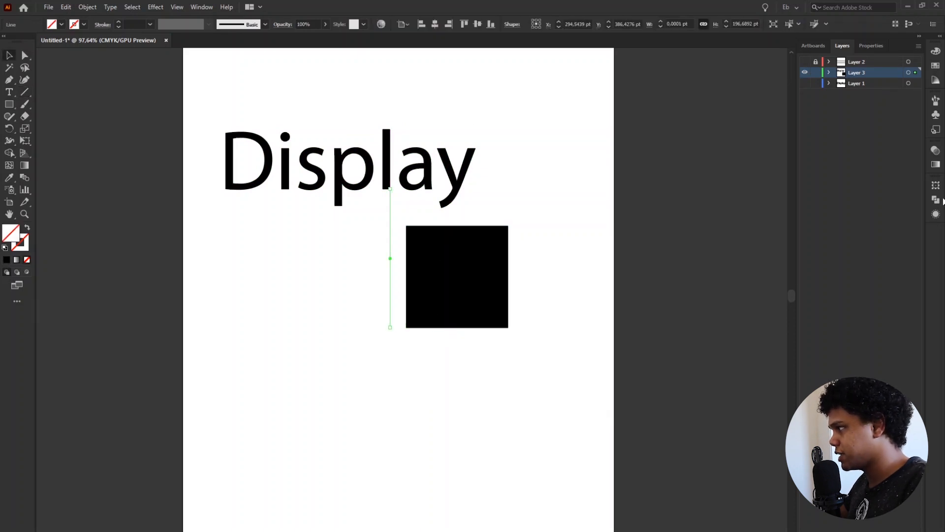
Give the vertical line the default fill and stroke, and check its length in the line properties.
{"action": "left_click", "coordinate": [938, 188]}
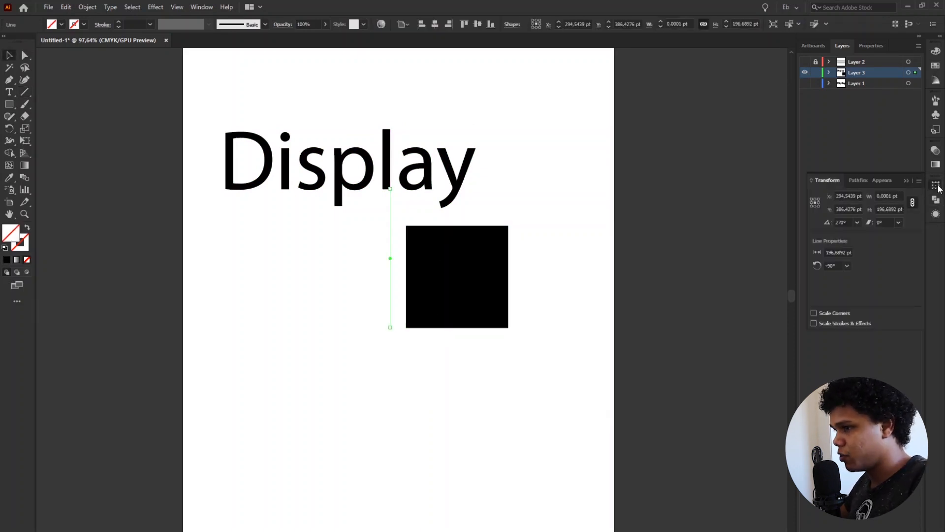
{"action": "key", "text": "d"}
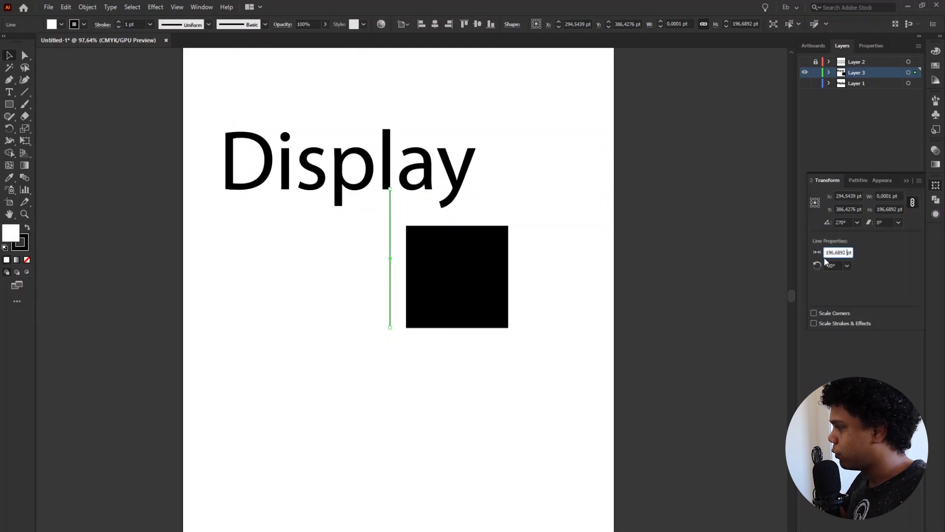
{"action": "key", "text": "Escape"}
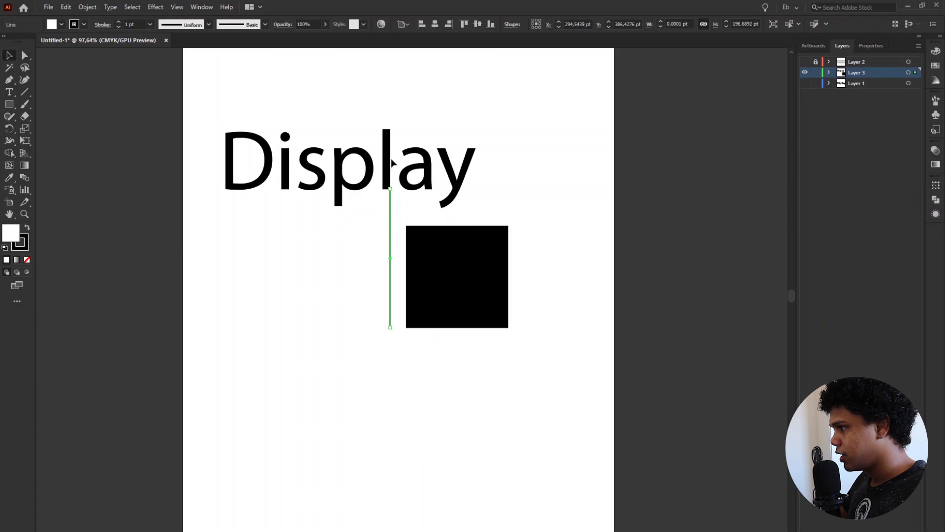
Delete the outlined text and the vertical line, and undo back to the live Display text.
{"action": "key", "text": "ctrl+a"}
{"action": "key", "text": "Delete"}
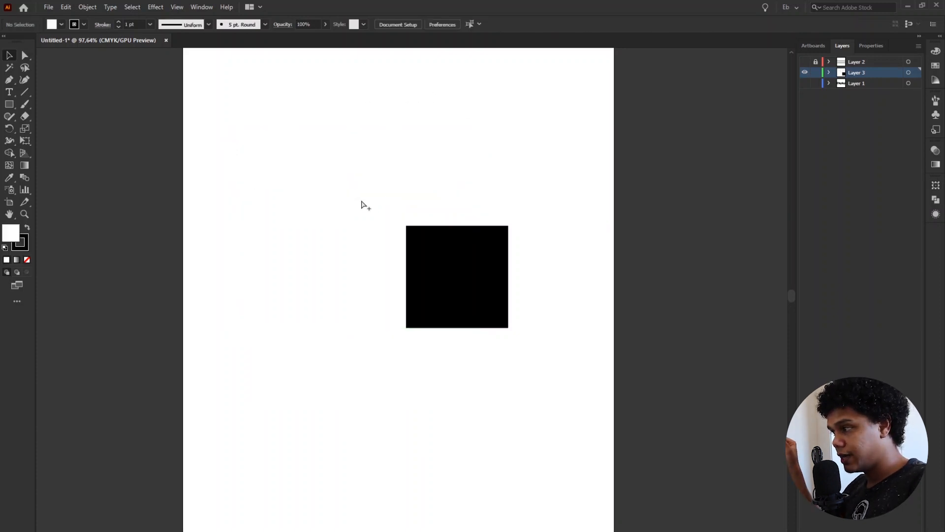
{"action": "key", "text": "ctrl+z"}
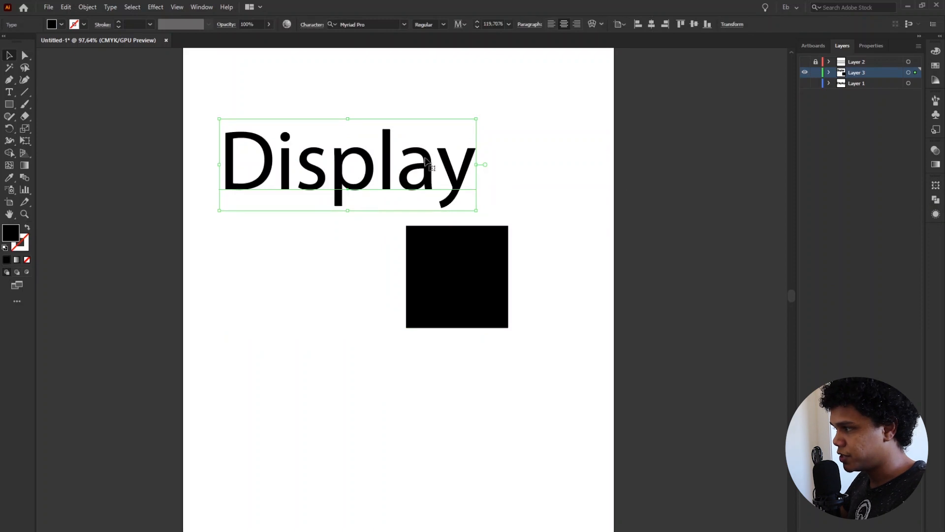
{"action": "key", "text": "Return"}
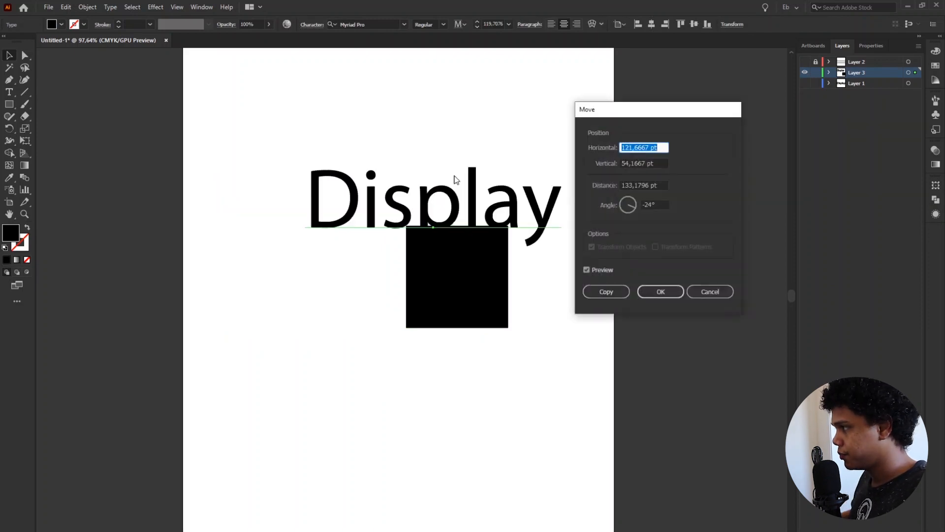
{"action": "type", "text": "0"}
{"action": "key", "text": "Tab"}
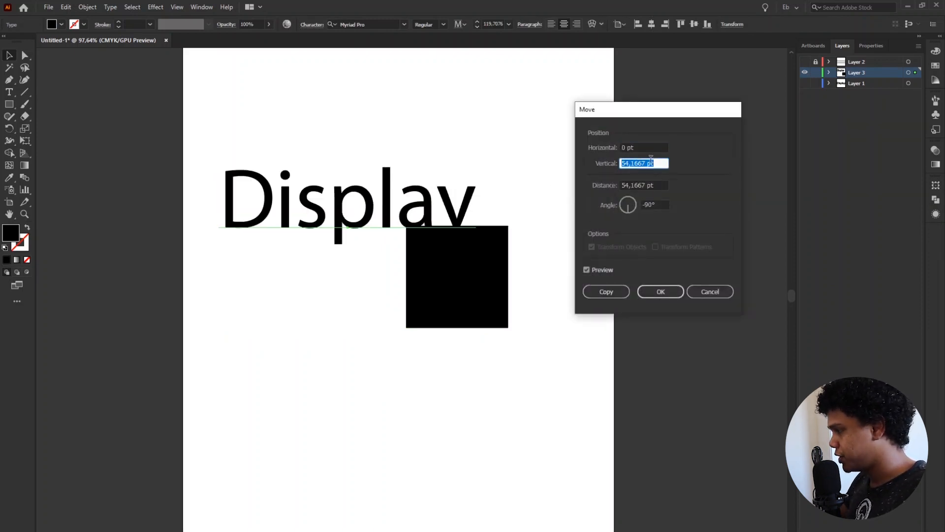
{"action": "left_click_drag", "start_coordinate": [654, 117], "coordinate": [570, 154]}
{"action": "key", "text": "Escape"}
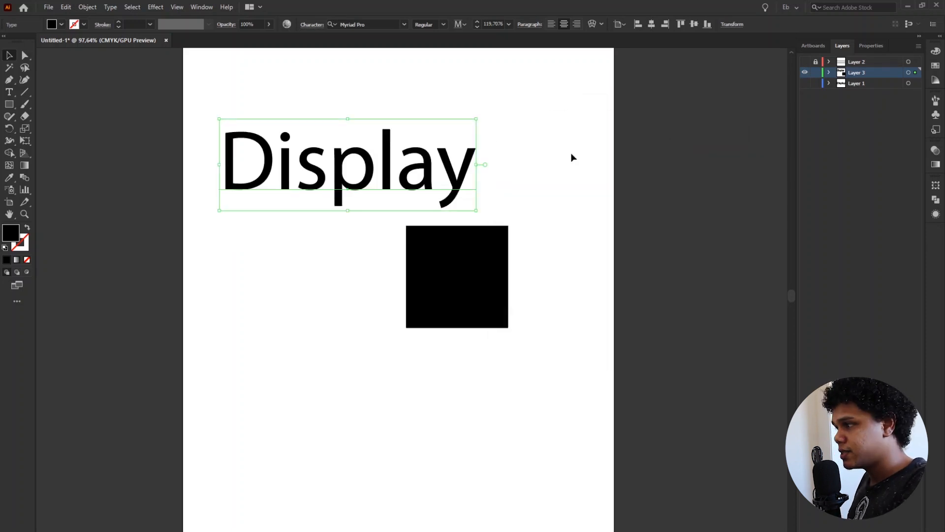
{"action": "key", "text": "Return"}
{"action": "key", "text": "Escape"}
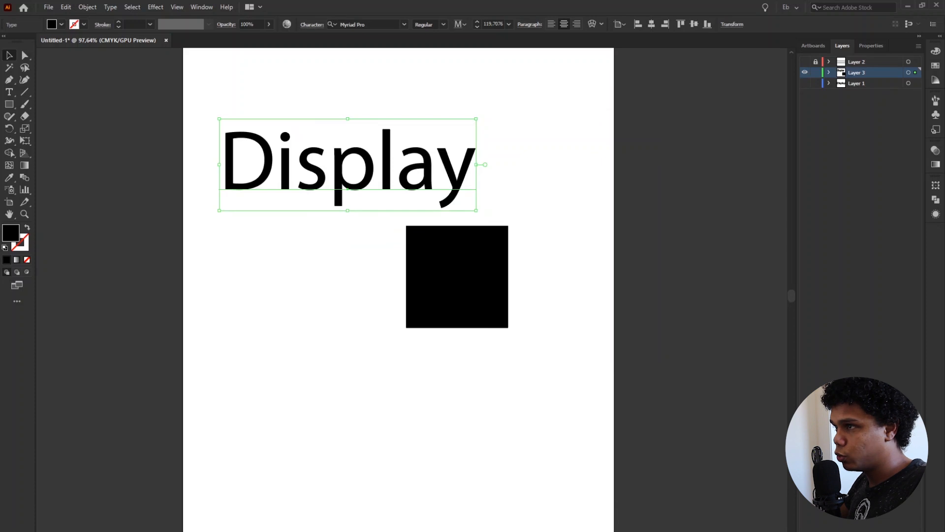
Move the Display text by 0 pt horizontally and 196,6892 pt vertically.
{"action": "double_click", "coordinate": [14, 58]}
{"action": "type", "text": "0"}
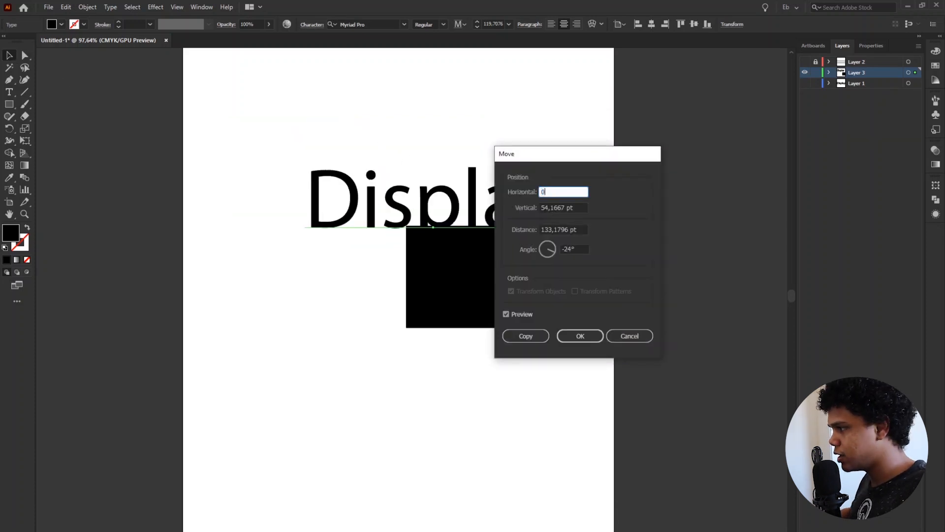
{"action": "key", "text": "Tab"}
{"action": "type", "text": "196,6892"}
{"action": "key", "text": "Tab"}
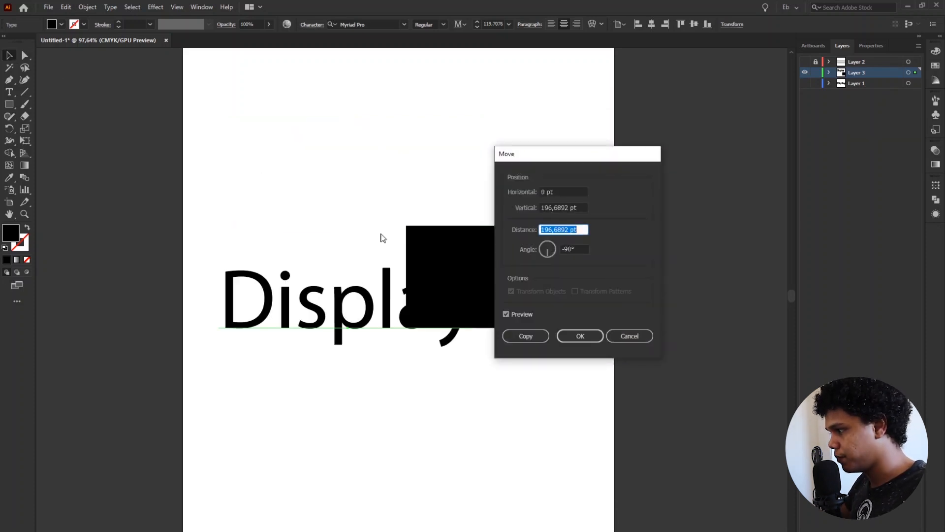
{"action": "key", "text": "Return"}
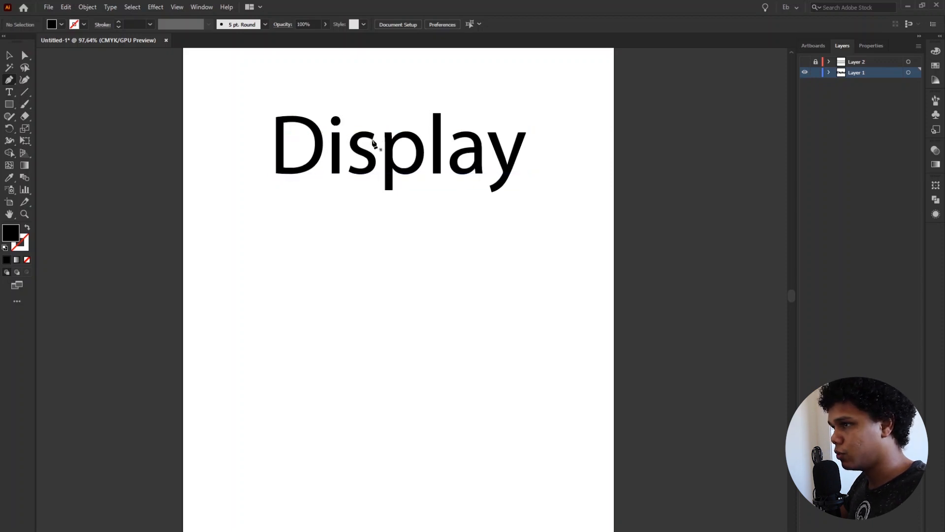
Enable Snap to Glyph for the letter y of the Display text and activate the Pen tool.
{"action": "key", "text": "backslash"}
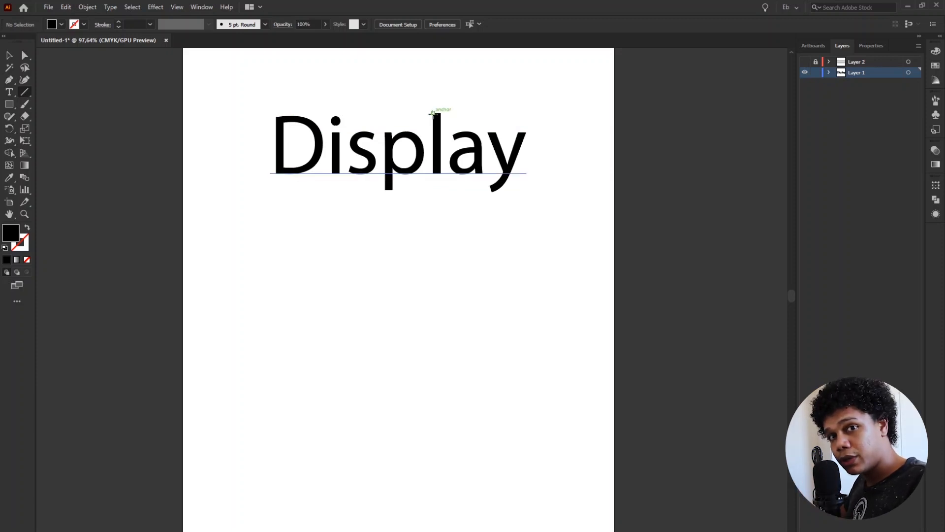
{"action": "right_click", "coordinate": [497, 146]}
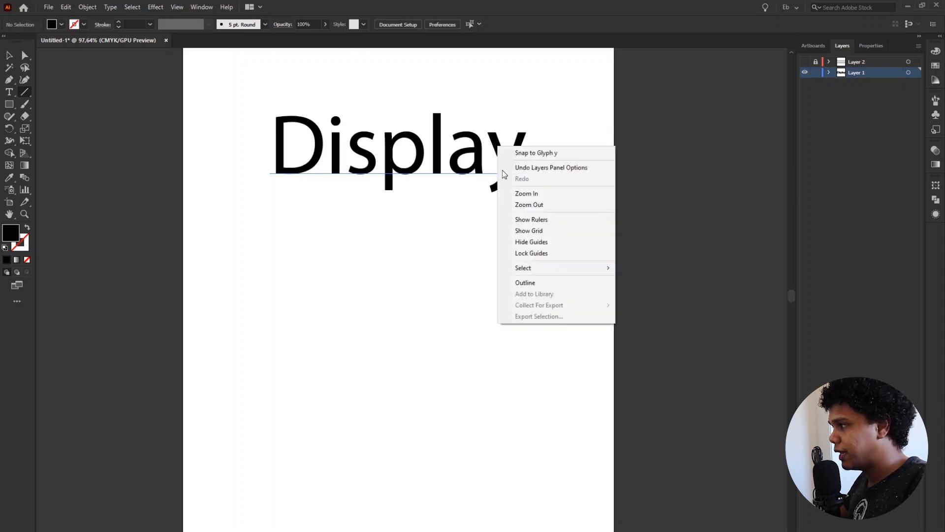
{"action": "left_click", "coordinate": [546, 154]}
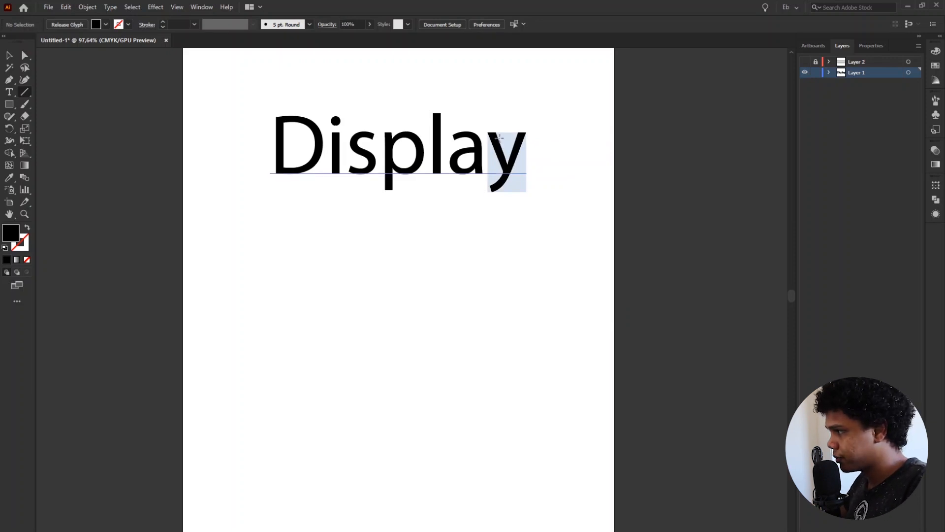
{"action": "scroll", "coordinate": [498, 138], "scroll_direction": "up", "scroll_amount": 3}
{"action": "scroll", "coordinate": [439, 262], "scroll_direction": "up", "scroll_amount": 4}
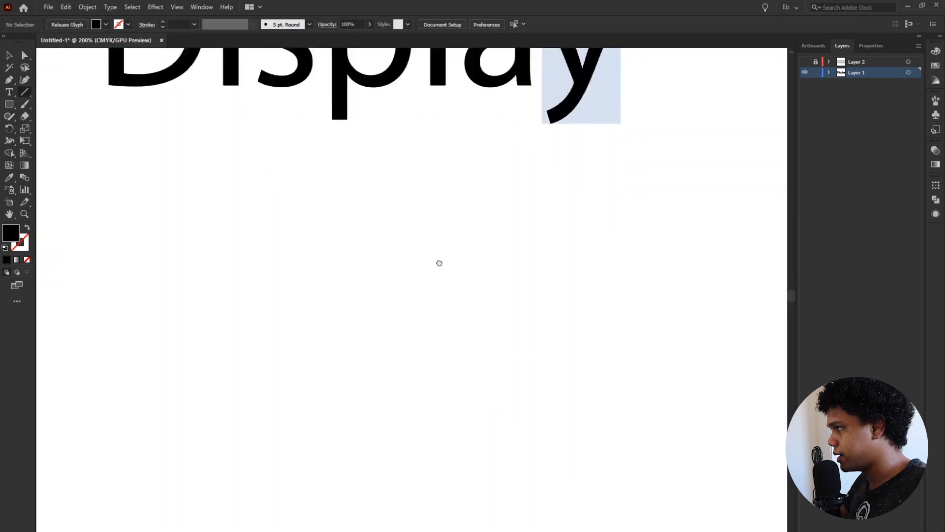
{"action": "key", "text": "p"}
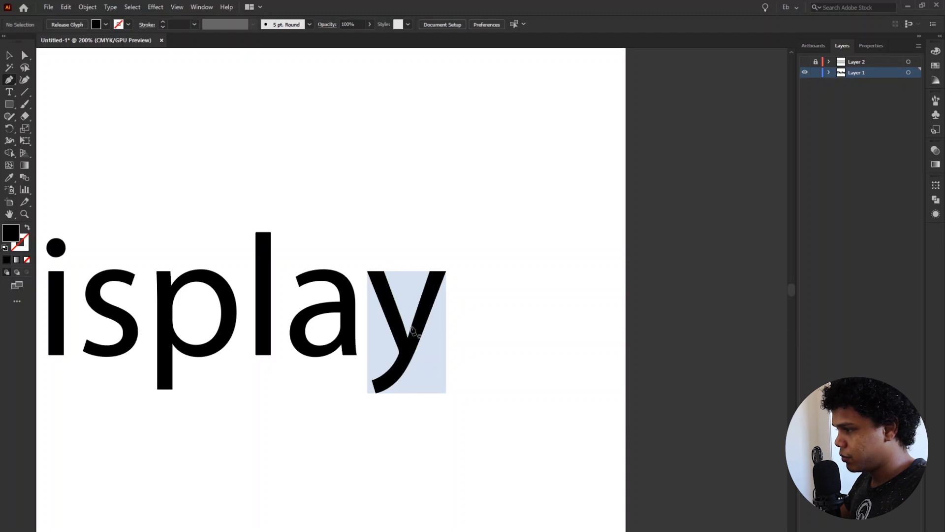
Release the glyph snap on the letter y and turn off Snap to Glyph.
{"action": "right_click", "coordinate": [395, 289]}
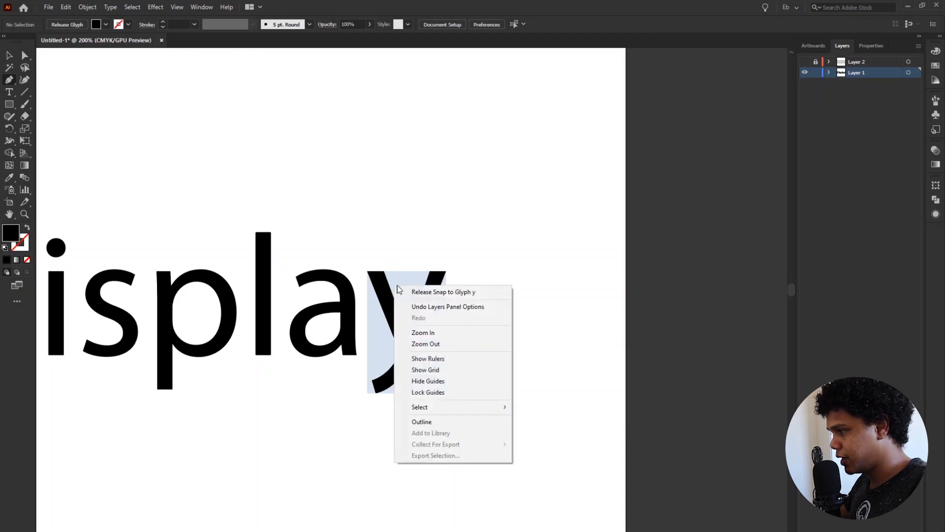
{"action": "left_click", "coordinate": [65, 28]}
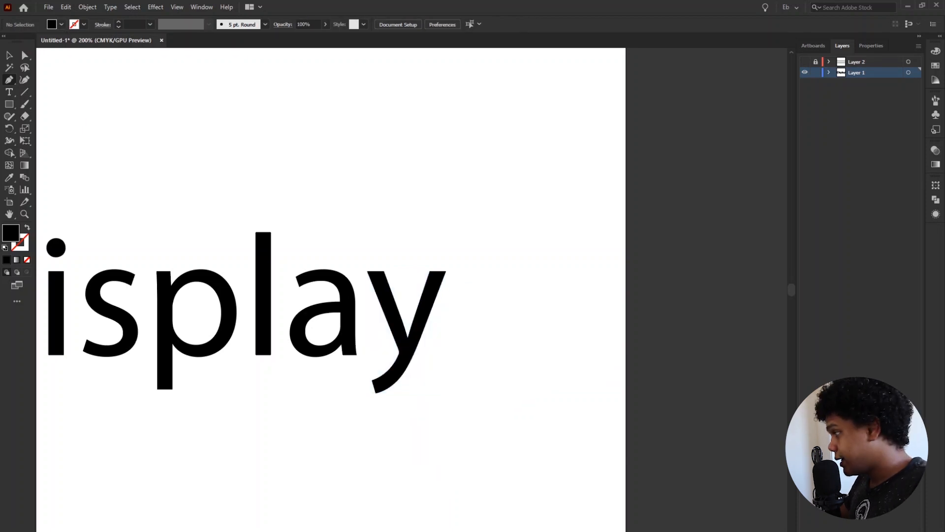
{"action": "key", "text": "ctrl+0"}
{"action": "key", "text": "v"}
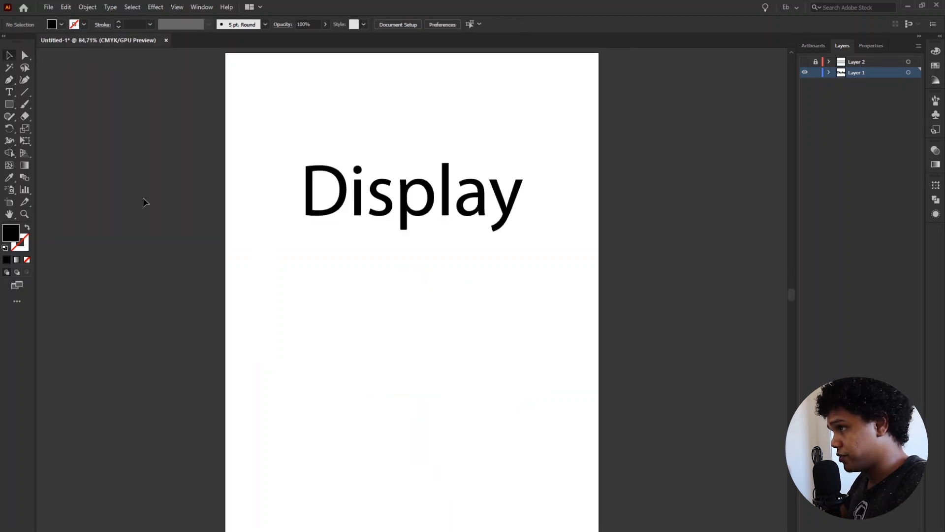
{"action": "left_click", "coordinate": [177, 7]}
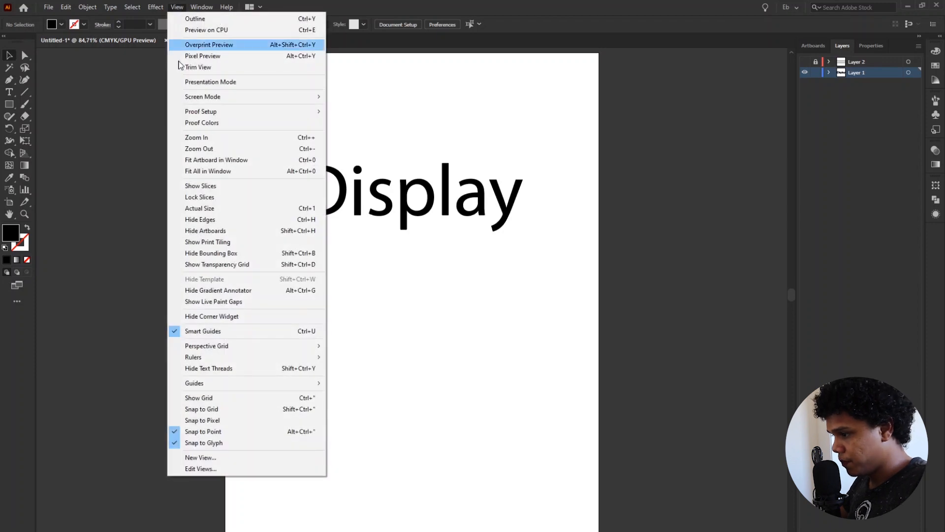
{"action": "left_click", "coordinate": [216, 443]}
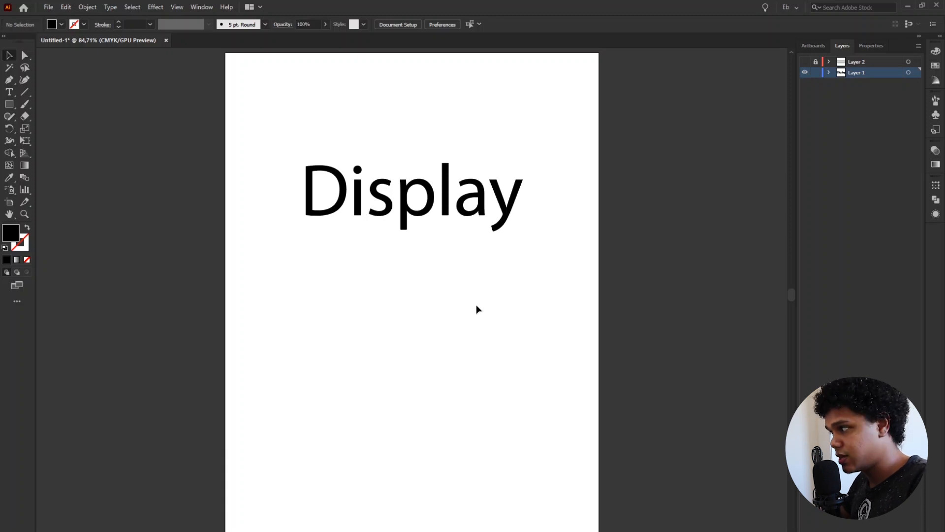
Draw a square about 179 pt wide below the Display text and fill it with light blue.
{"action": "key", "text": "m"}
{"action": "left_click_drag", "start_coordinate": [266, 261], "coordinate": [375, 371]}
{"action": "left_click", "coordinate": [61, 25]}
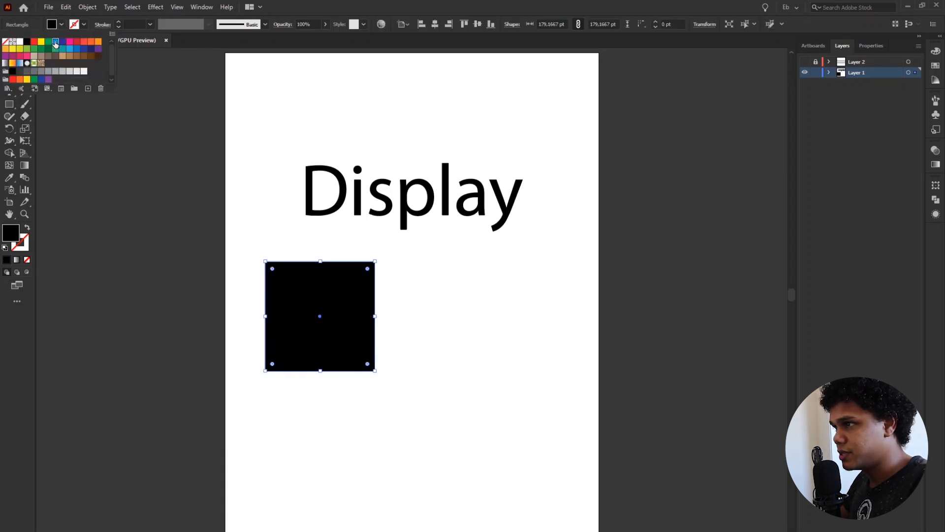
{"action": "left_click", "coordinate": [56, 42]}
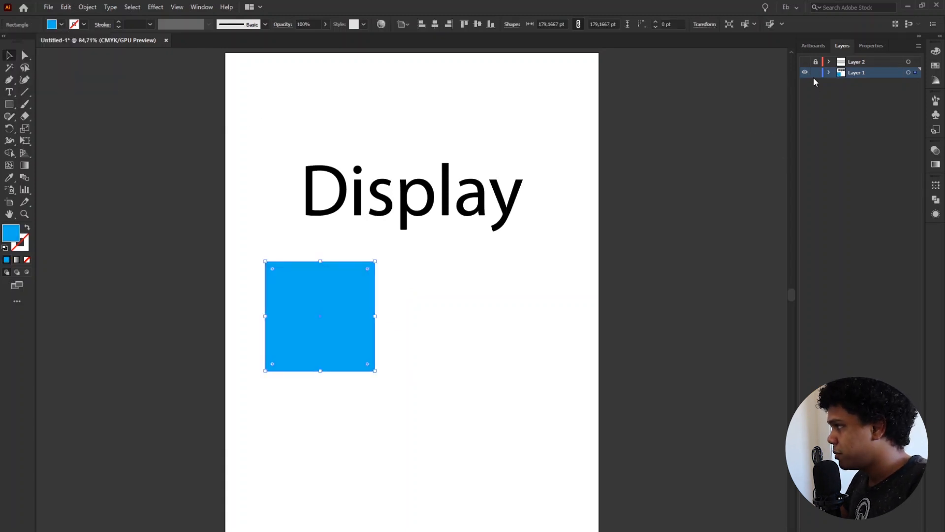
Show Layer 2 with the dashed guide lines and select the Display text.
{"action": "left_click", "coordinate": [805, 62]}
{"action": "scroll", "coordinate": [276, 194], "scroll_direction": "up", "scroll_amount": 3}
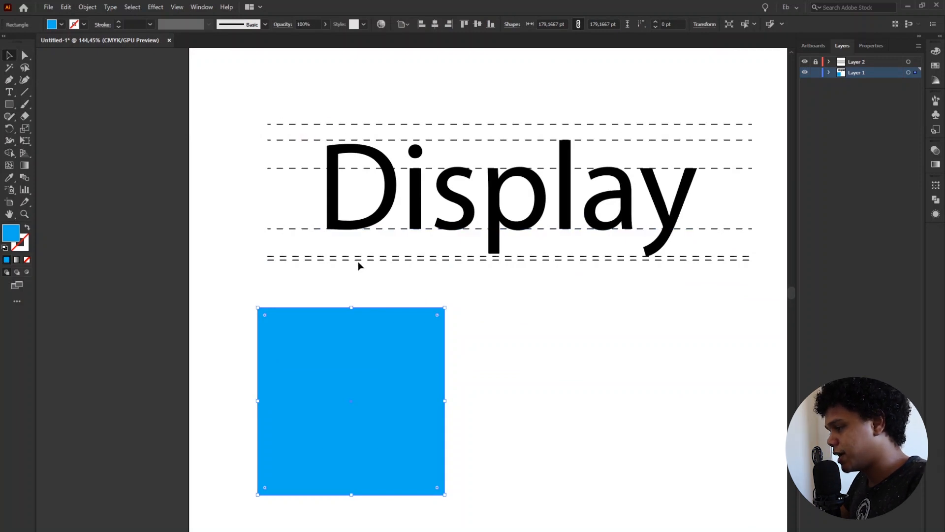
{"action": "left_click", "coordinate": [508, 199]}
{"action": "left_click_drag", "start_coordinate": [585, 332], "coordinate": [452, 355]}
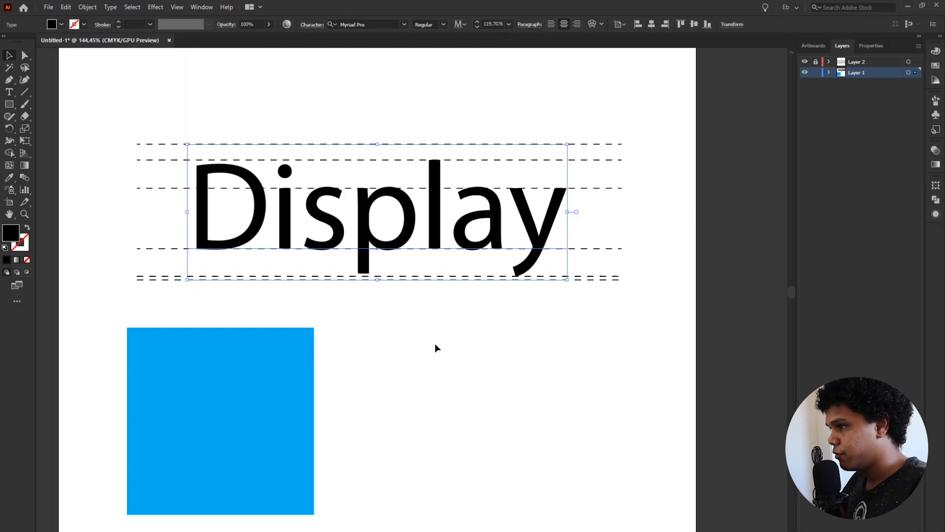
Unlock Layer 2, give its topmost and bottommost dashed lines a blue stroke, and lock the layer again.
{"action": "left_click", "coordinate": [815, 62]}
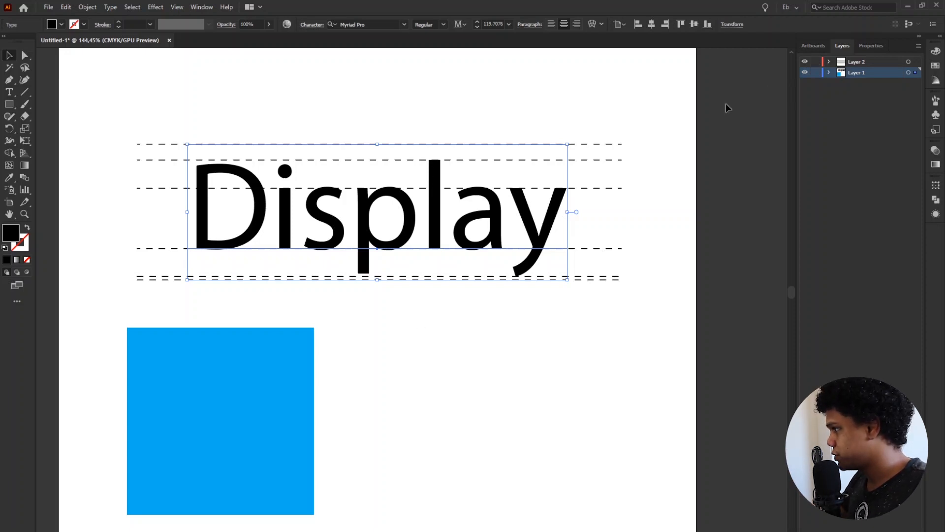
{"action": "left_click", "coordinate": [613, 143]}
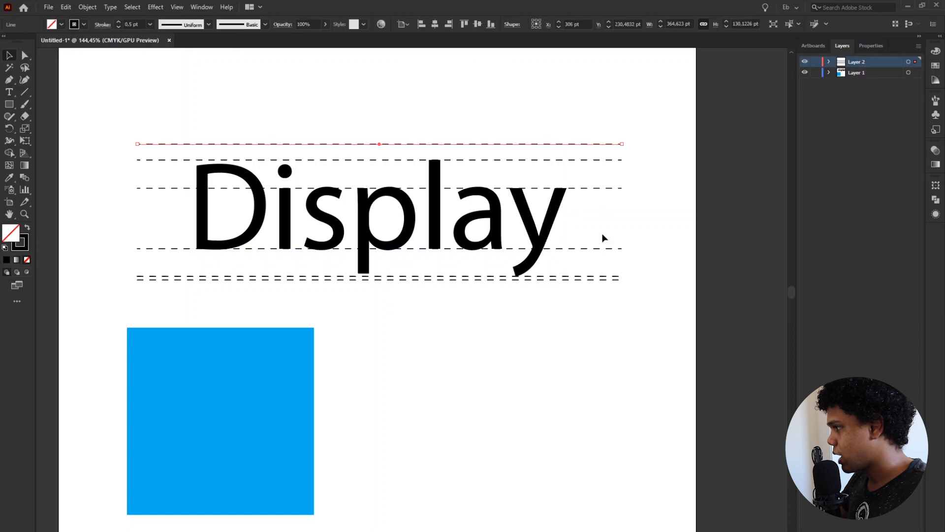
{"action": "left_click", "coordinate": [601, 280], "text": "shift"}
{"action": "left_click", "coordinate": [84, 25]}
{"action": "left_click", "coordinate": [58, 46]}
{"action": "left_click", "coordinate": [816, 62]}
Shrink the blue square to about 67 pt and select it together with the Display text, making the text the key object.
{"action": "left_click", "coordinate": [230, 340]}
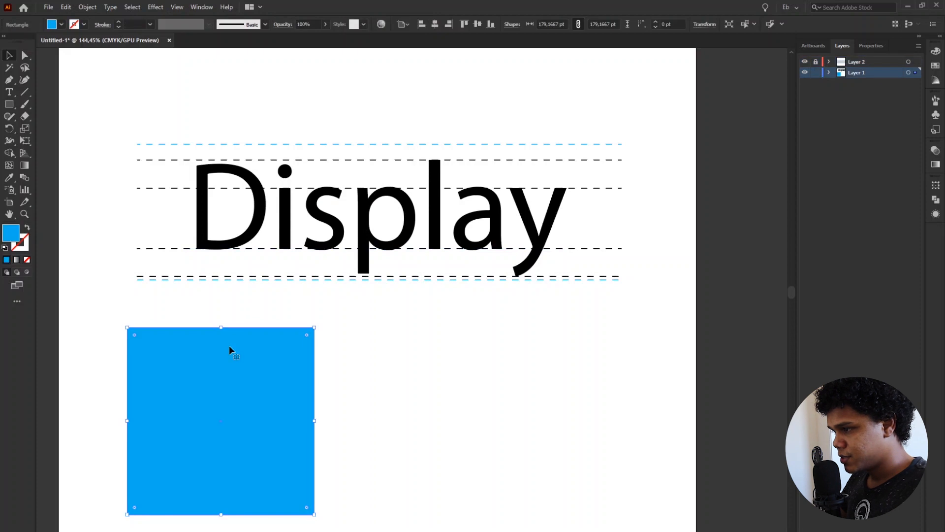
{"action": "left_click_drag", "start_coordinate": [314, 327], "coordinate": [192, 329]}
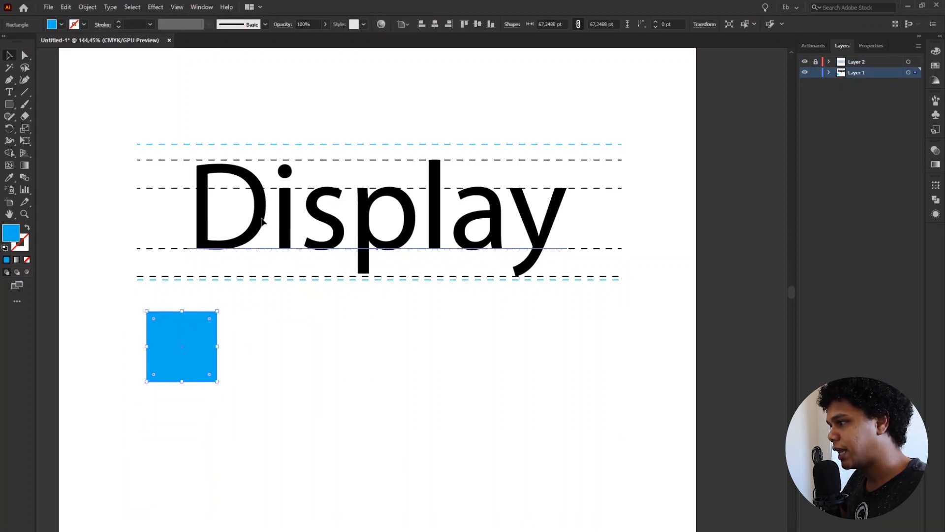
{"action": "left_click", "coordinate": [261, 221], "text": "shift"}
{"action": "left_click", "coordinate": [261, 222]}
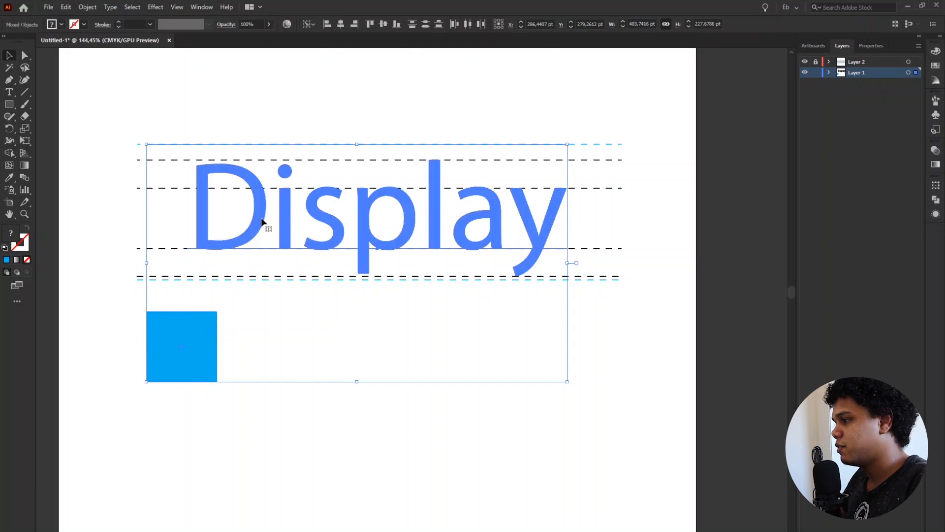
Align the square vertically to the top, center and bottom of the Display text's bounding box in turn.
{"action": "left_click", "coordinate": [369, 25]}
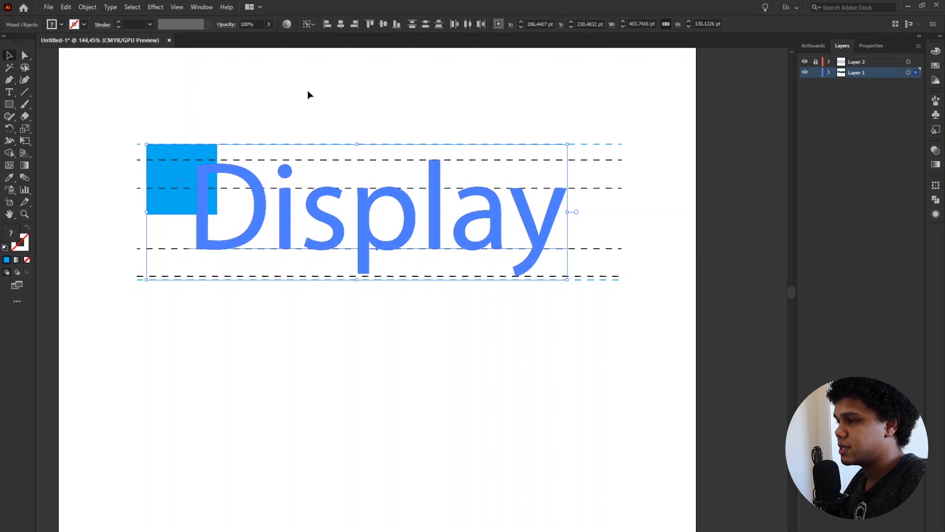
{"action": "left_click", "coordinate": [383, 24]}
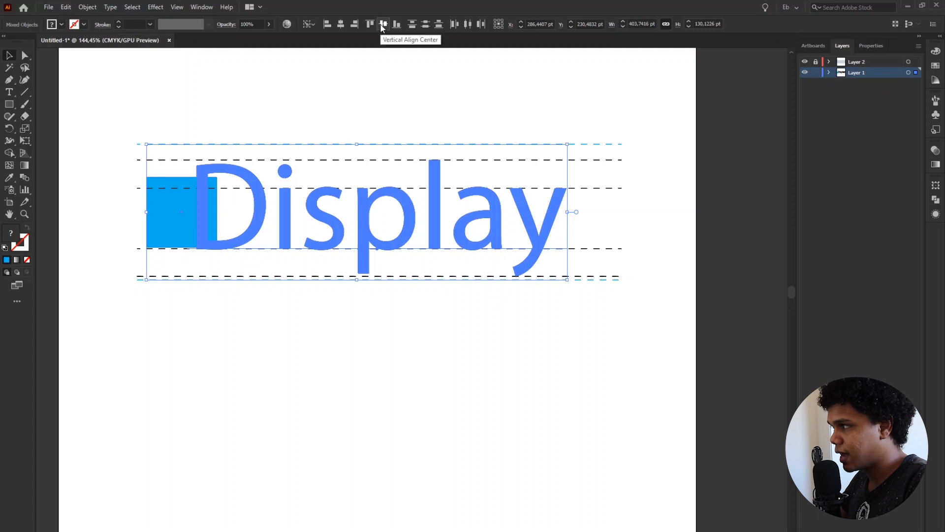
{"action": "left_click", "coordinate": [397, 24]}
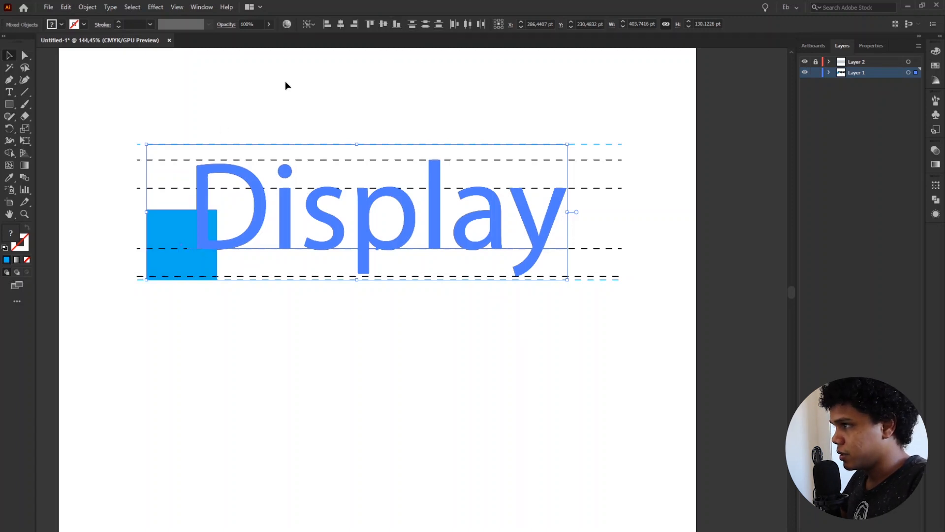
Open the Align panel and enable Align to Glyph Bounds for point text.
{"action": "left_click", "coordinate": [195, 8]}
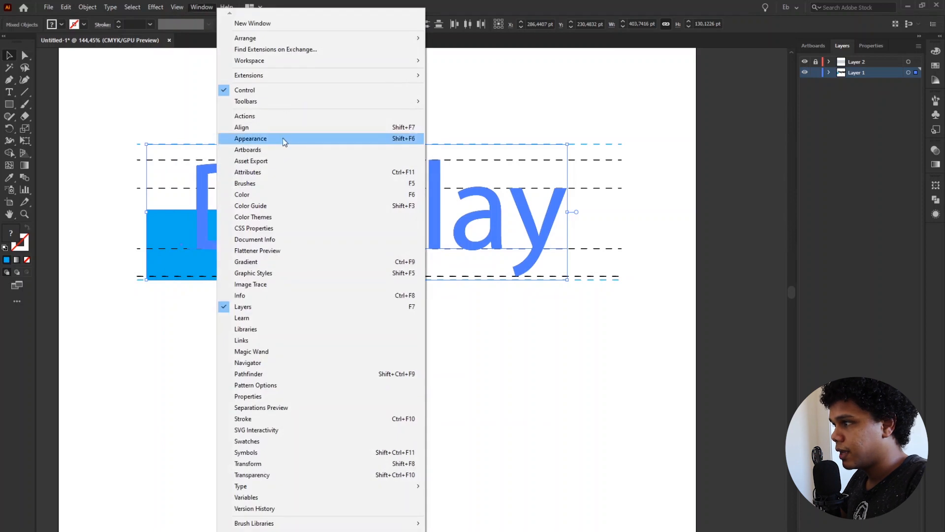
{"action": "left_click", "coordinate": [270, 128]}
{"action": "left_click_drag", "start_coordinate": [140, 161], "coordinate": [443, 154]}
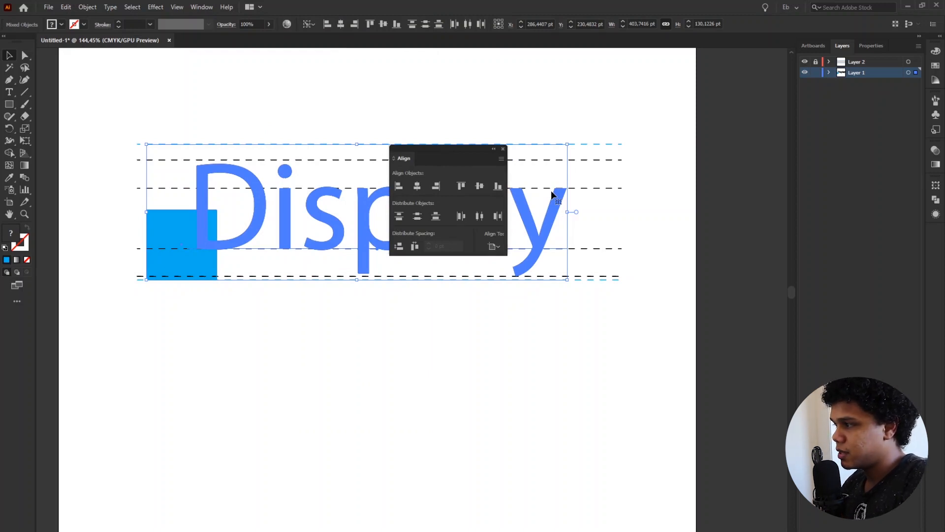
{"action": "left_click", "coordinate": [502, 158]}
{"action": "mouse_move", "coordinate": [575, 206]}
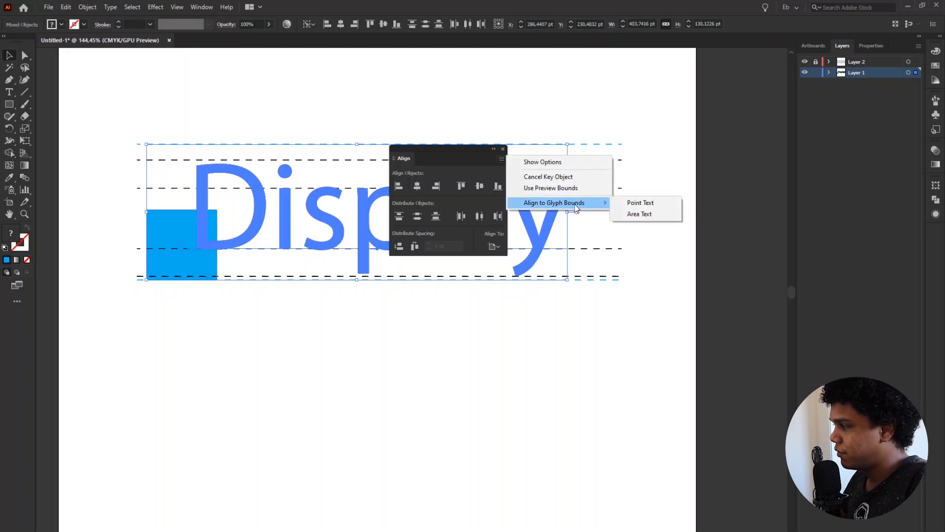
{"action": "left_click", "coordinate": [651, 204]}
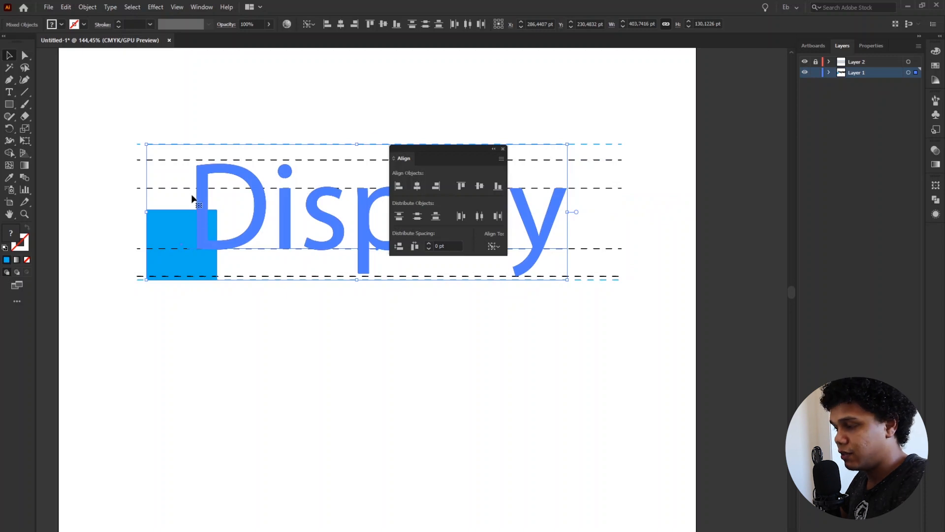
Align the square to the bottom and then the top of the Display glyphs, and move the Align panel below the text.
{"action": "left_click", "coordinate": [498, 186]}
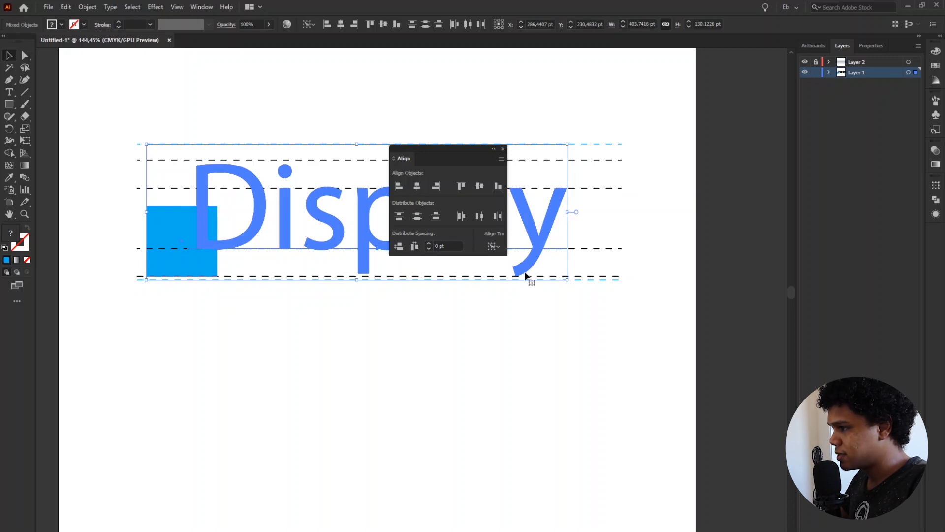
{"action": "left_click", "coordinate": [460, 186]}
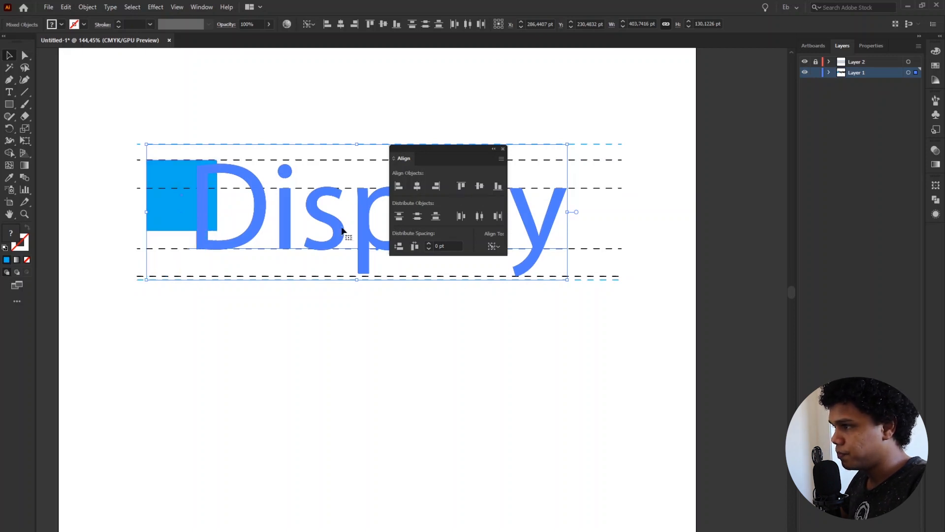
{"action": "left_click_drag", "start_coordinate": [438, 158], "coordinate": [457, 344]}
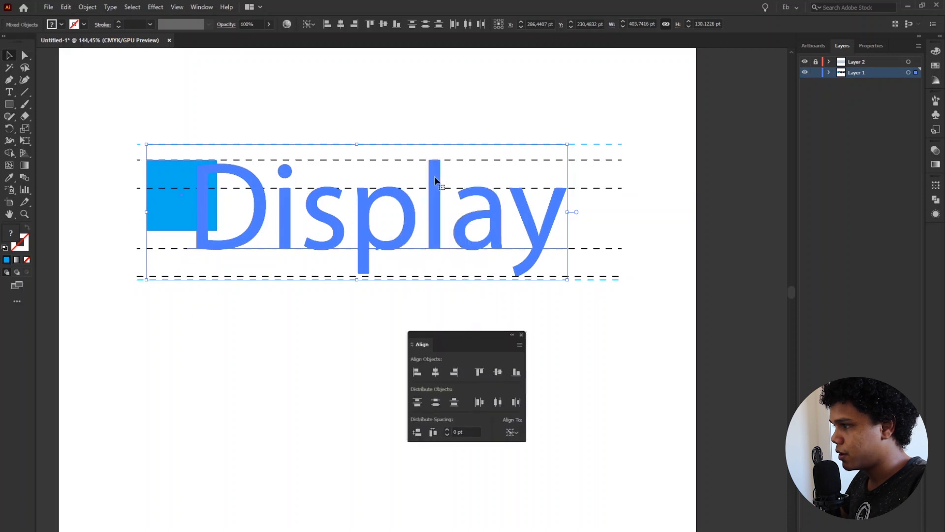
Delete the letter l from the Display text so it reads Dispay.
{"action": "left_click", "coordinate": [572, 321]}
{"action": "key", "text": "t"}
{"action": "left_click_drag", "start_coordinate": [420, 207], "coordinate": [445, 206]}
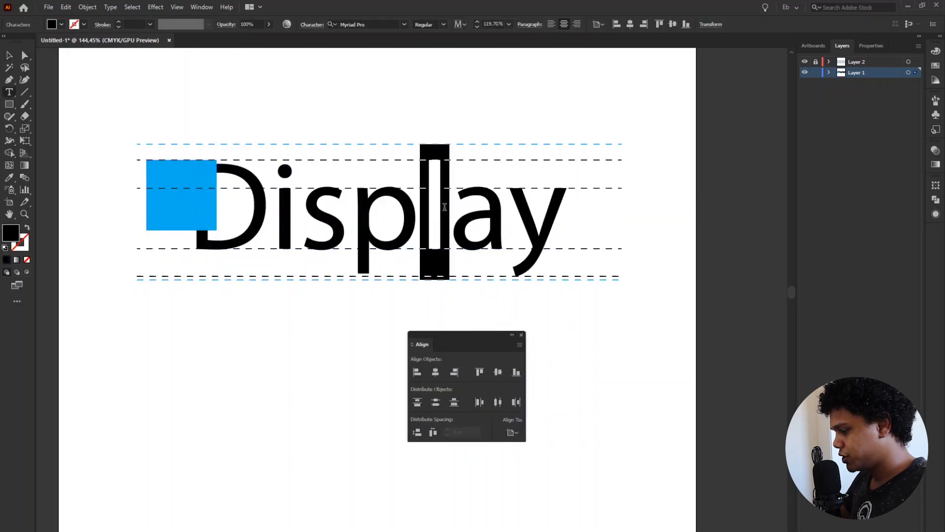
{"action": "key", "text": "BackSpace"}
{"action": "key", "text": "Escape"}
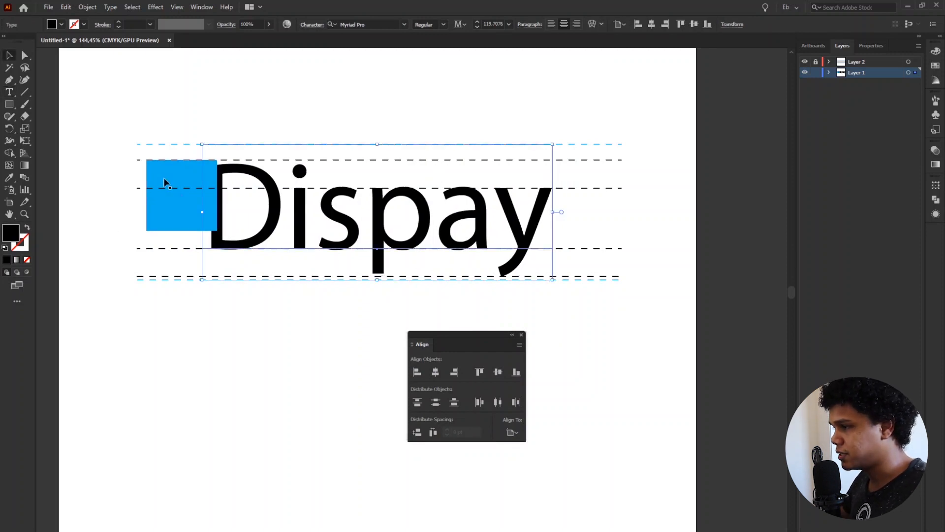
Align the blue square to the top of the Dispay glyphs with the text as key object, and clear the selection.
{"action": "left_click", "coordinate": [180, 185], "text": "shift"}
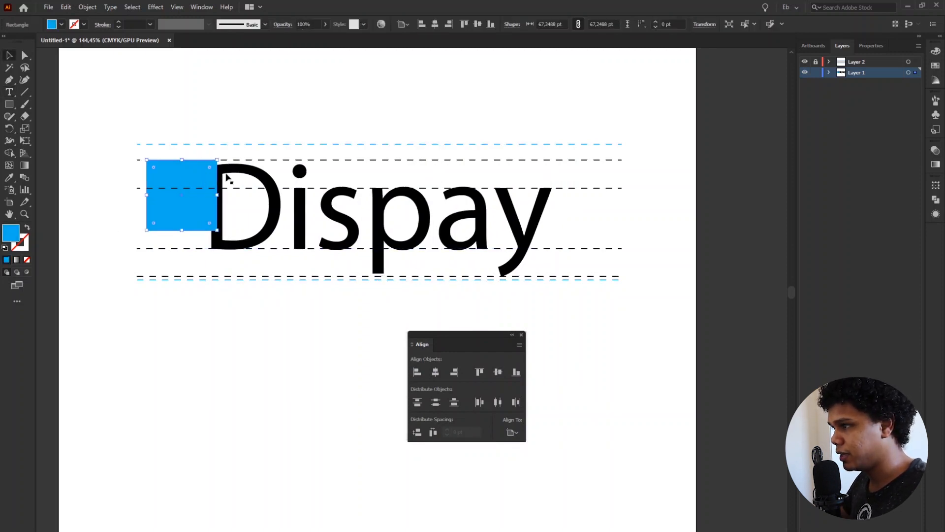
{"action": "left_click", "coordinate": [252, 175]}
{"action": "left_click", "coordinate": [477, 371]}
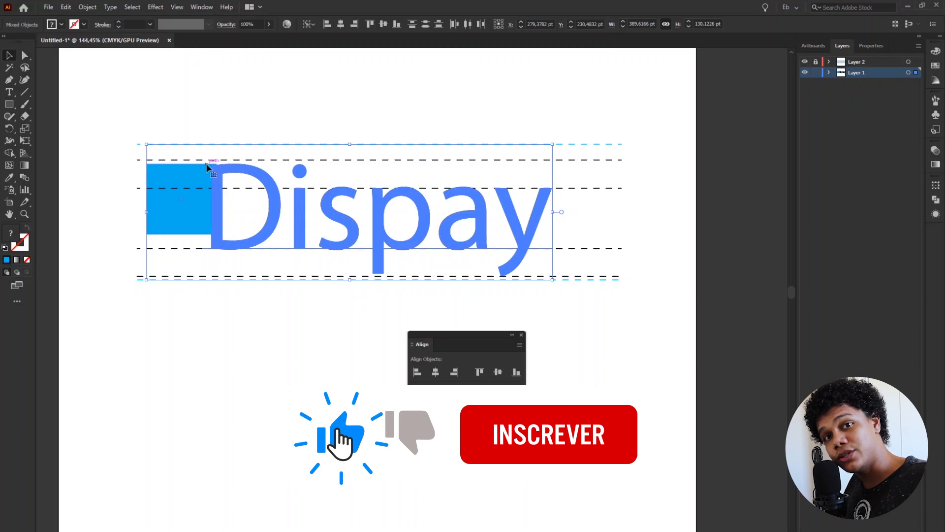
{"action": "left_click", "coordinate": [711, 320]}
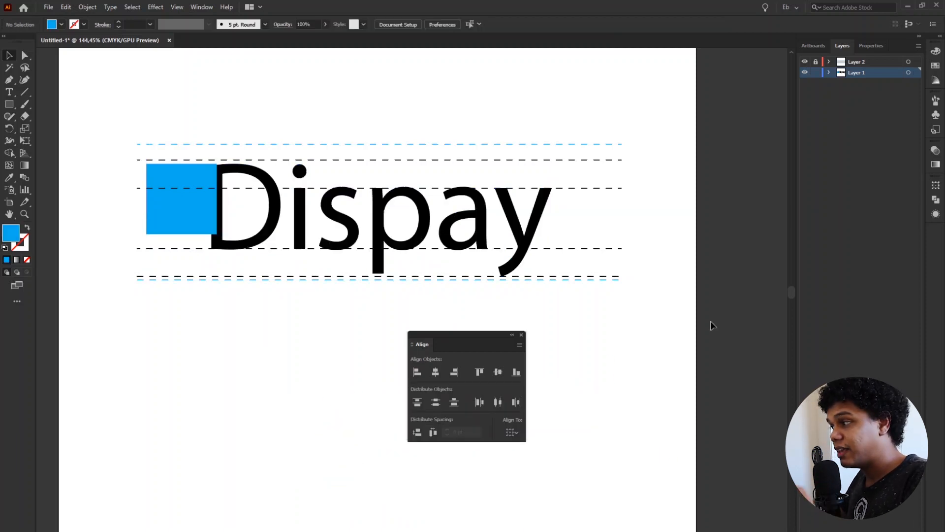
Delete the blue square, and clear the workspace by closing the Align panel and hiding Layer 2.
{"action": "left_click", "coordinate": [180, 196]}
{"action": "key", "text": "Delete"}
{"action": "left_click", "coordinate": [522, 336]}
{"action": "scroll", "coordinate": [487, 285], "scroll_direction": "down", "scroll_amount": 2}
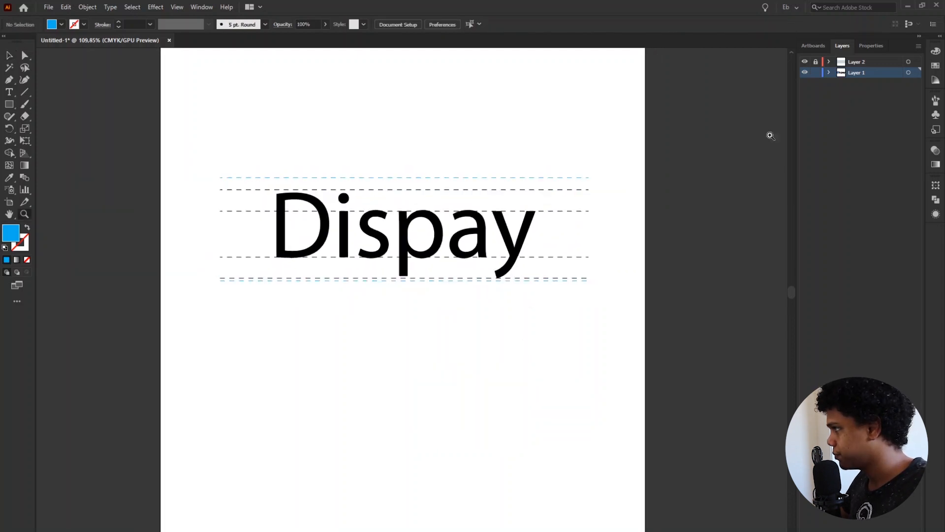
{"action": "left_click", "coordinate": [805, 61]}
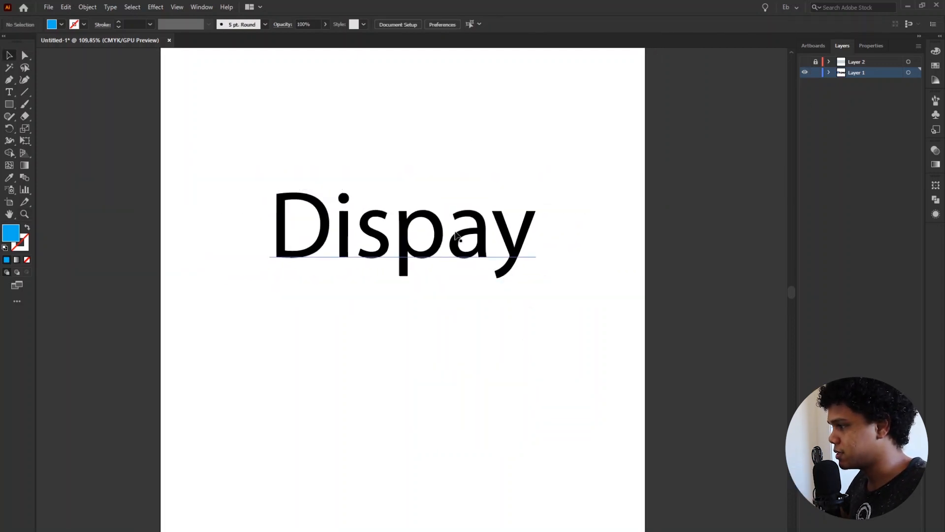
Try stretching the Dispay point text vertically to a font size of about 272 pt, and undo the change.
{"action": "left_click", "coordinate": [424, 232]}
{"action": "scroll", "coordinate": [389, 124], "scroll_direction": "down", "scroll_amount": 2}
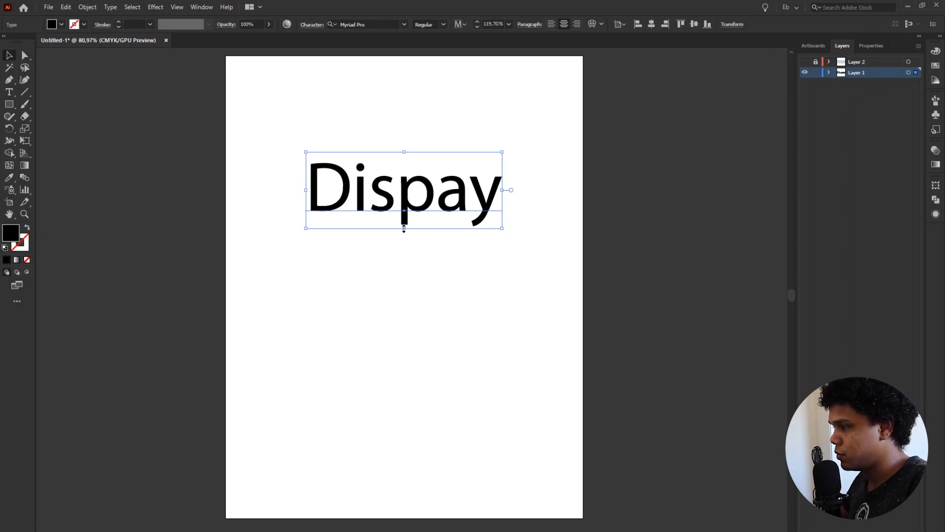
{"action": "left_click_drag", "start_coordinate": [404, 228], "coordinate": [398, 326]}
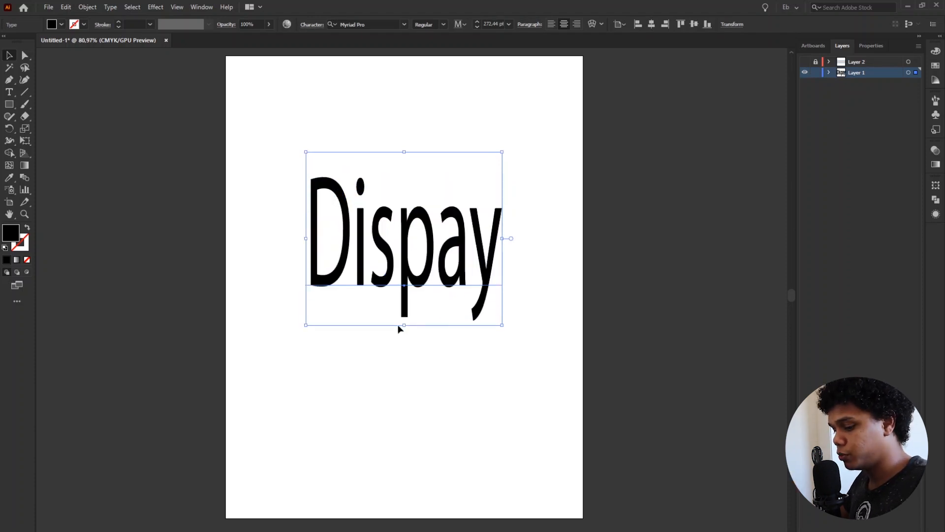
{"action": "key", "text": "ctrl+z"}
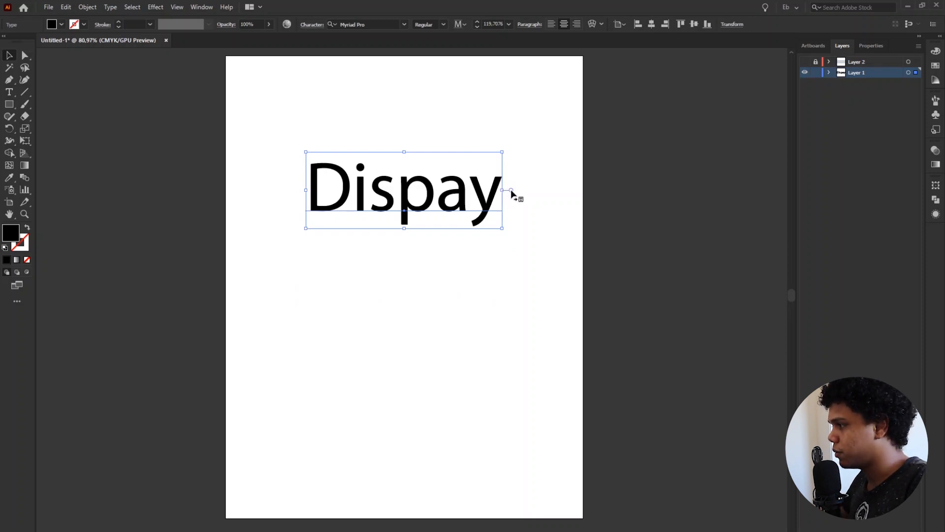
Convert the Dispay text from point text to area text.
{"action": "double_click", "coordinate": [511, 190]}
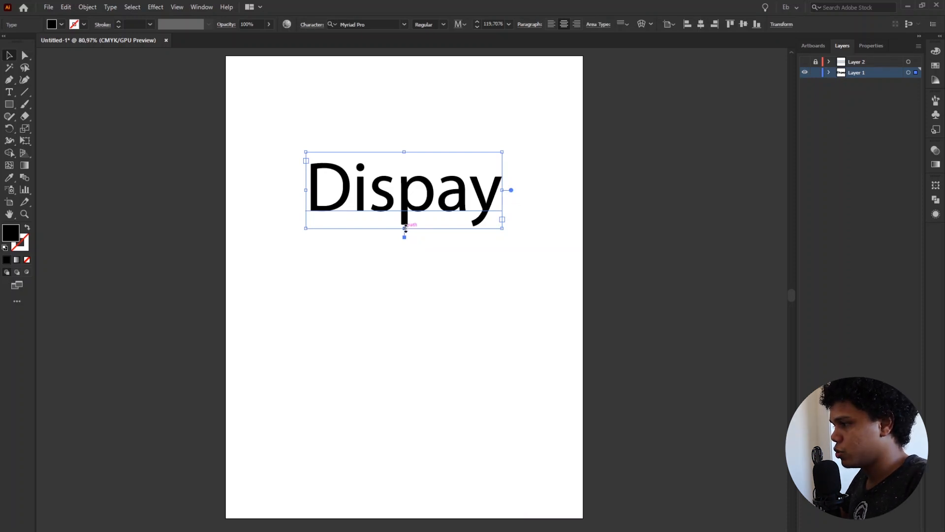
Extend the Dispay text frame downward and add a second line reading inline.
{"action": "left_click_drag", "start_coordinate": [405, 228], "coordinate": [396, 419]}
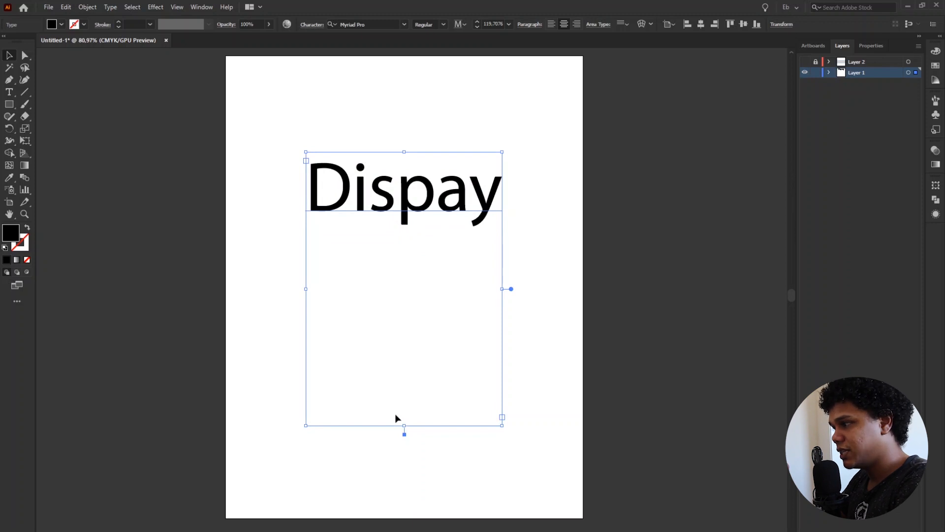
{"action": "key", "text": "ctrl+z"}
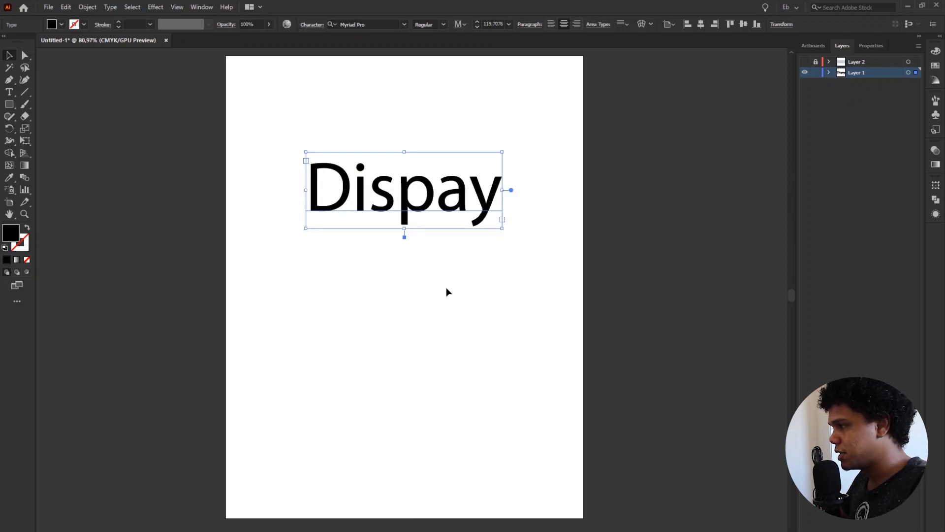
{"action": "left_click_drag", "start_coordinate": [405, 228], "coordinate": [405, 424]}
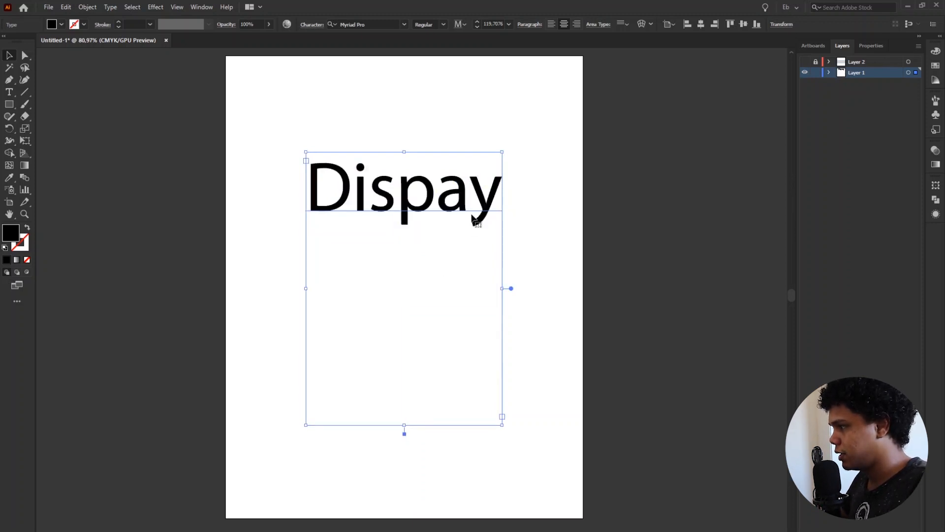
{"action": "double_click", "coordinate": [483, 199]}
{"action": "key", "text": "Return"}
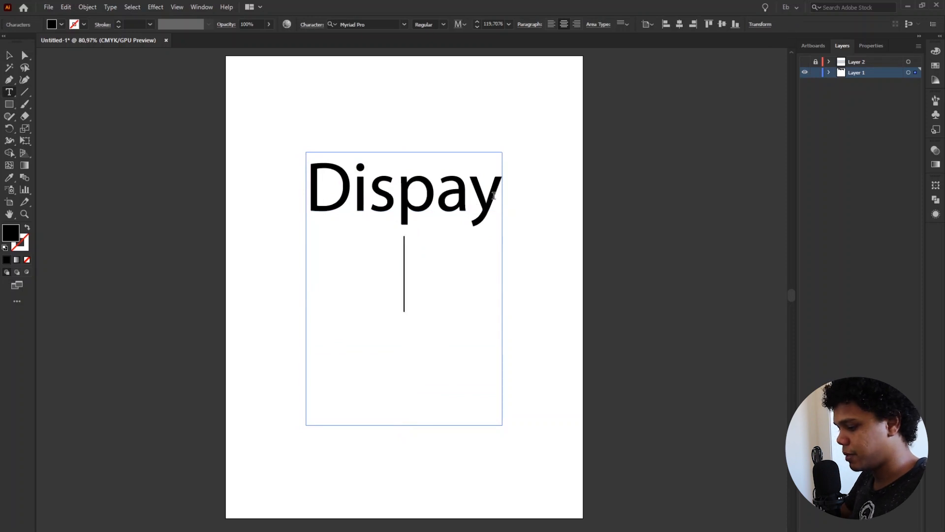
{"action": "type", "text": "inline"}
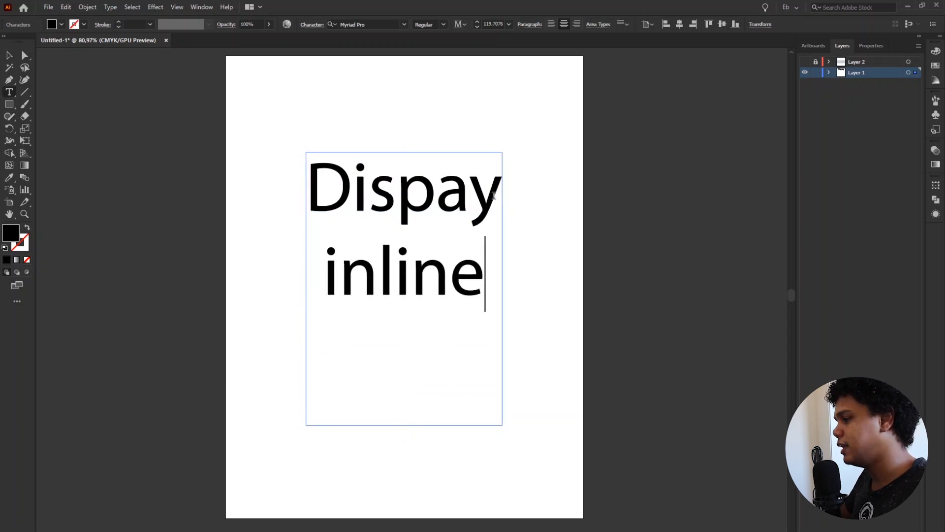
{"action": "key", "text": "Escape"}
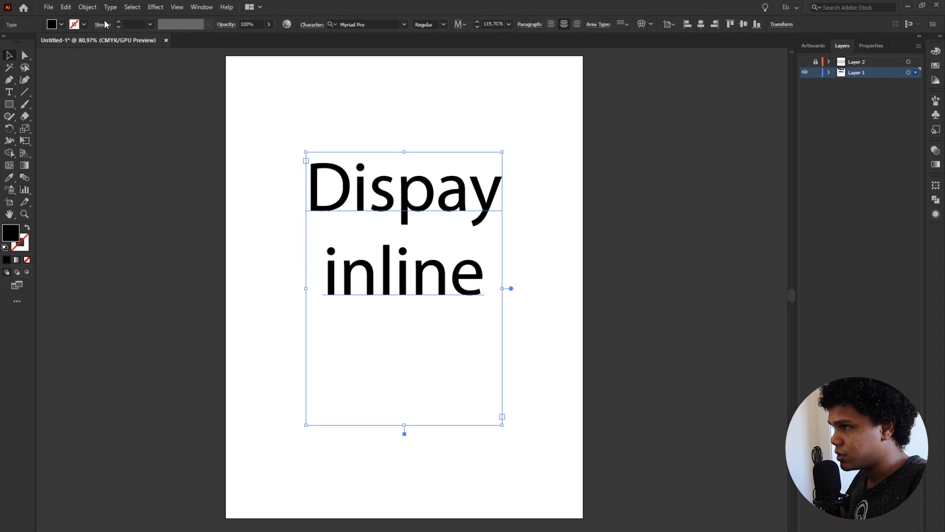
Try the Center, Bottom and Justify vertical alignments on the area text, and shorten its frame with Justify applied.
{"action": "left_click", "coordinate": [464, 23]}
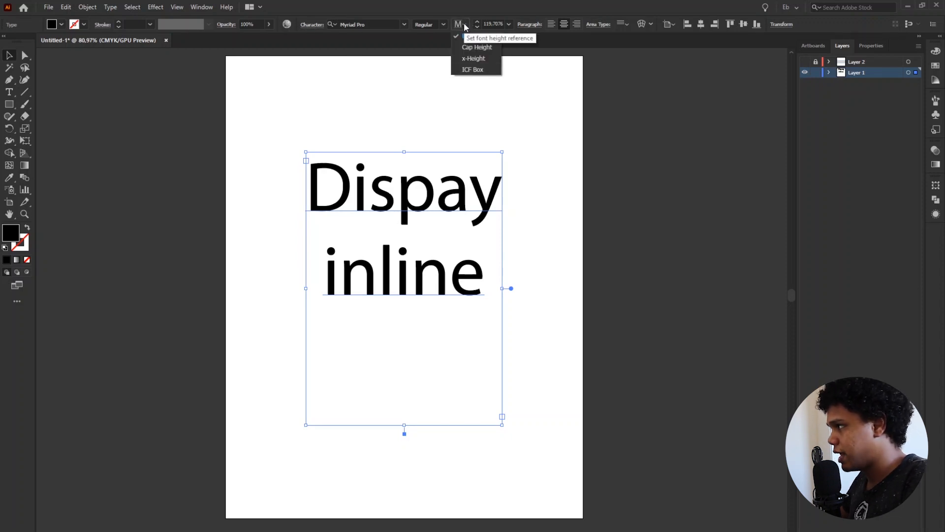
{"action": "left_click", "coordinate": [464, 23]}
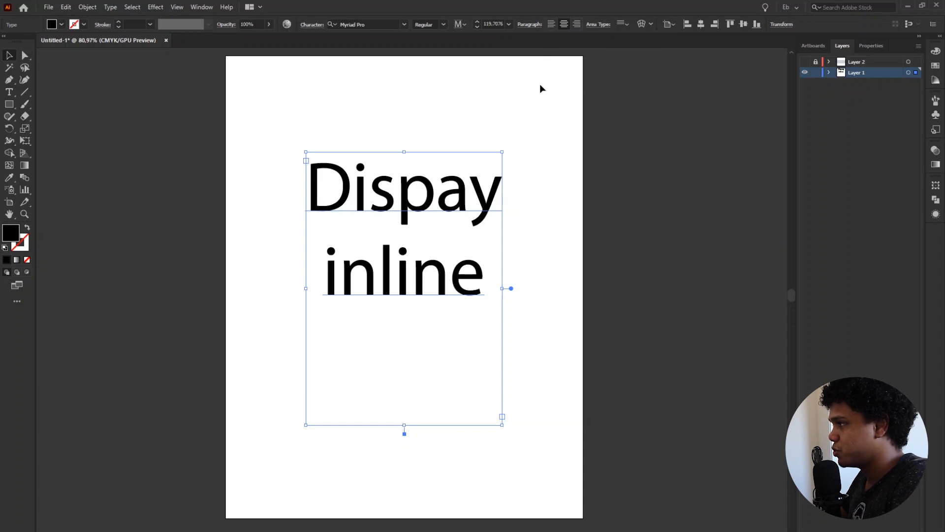
{"action": "left_click", "coordinate": [623, 24]}
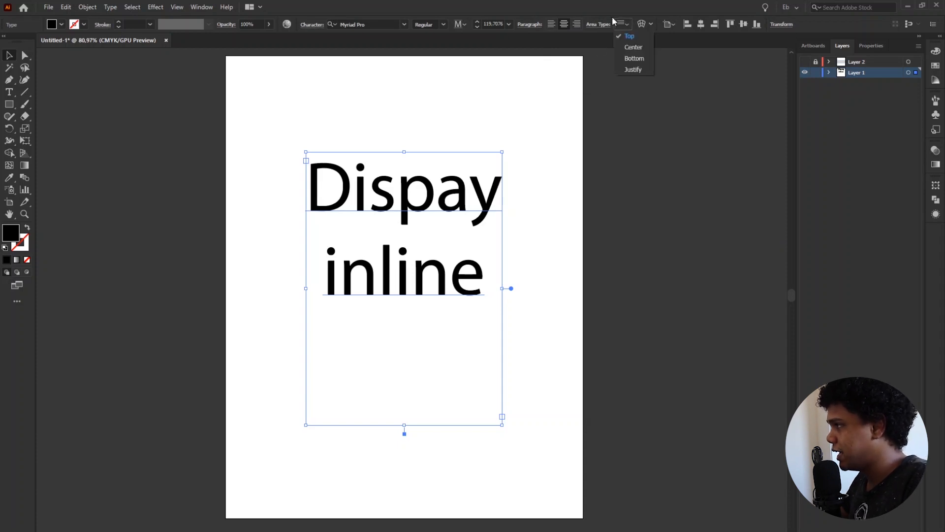
{"action": "left_click", "coordinate": [637, 47]}
{"action": "left_click", "coordinate": [623, 24]}
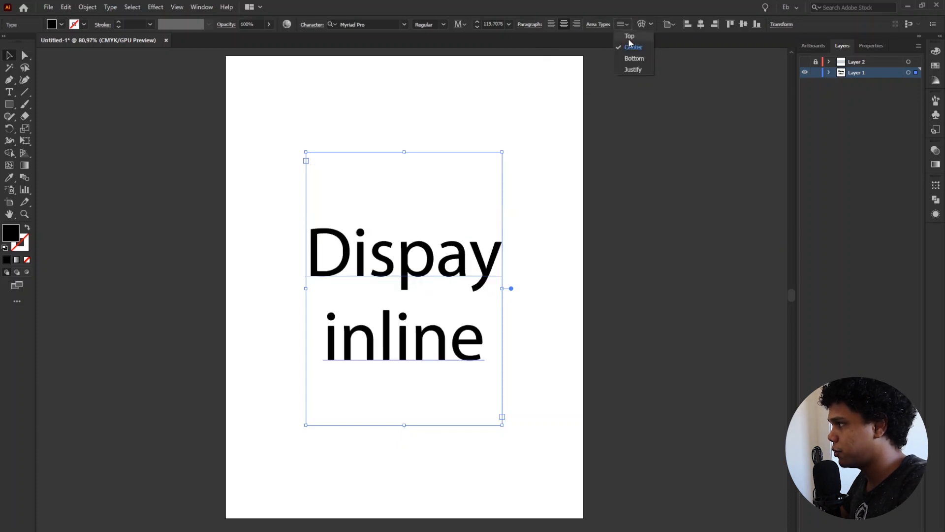
{"action": "left_click", "coordinate": [635, 59]}
{"action": "left_click", "coordinate": [628, 23]}
{"action": "left_click", "coordinate": [633, 69]}
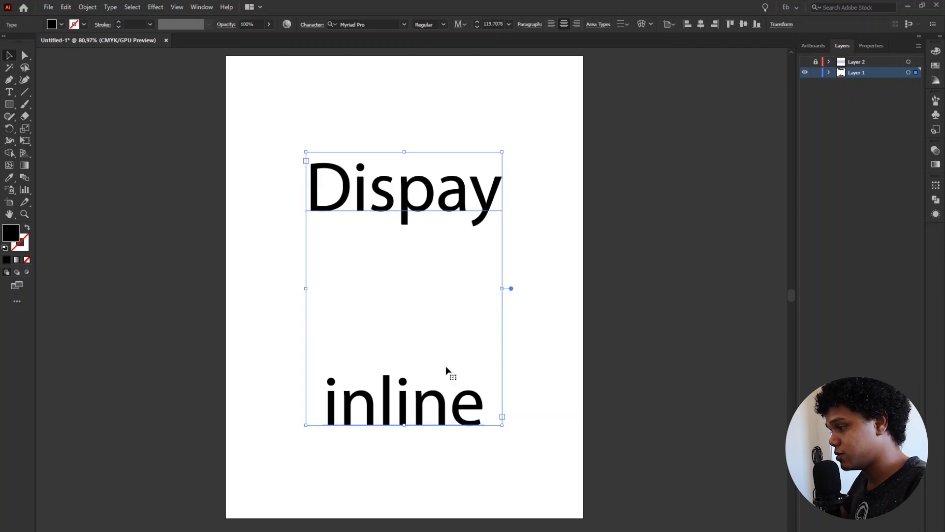
{"action": "left_click_drag", "start_coordinate": [404, 424], "coordinate": [404, 348]}
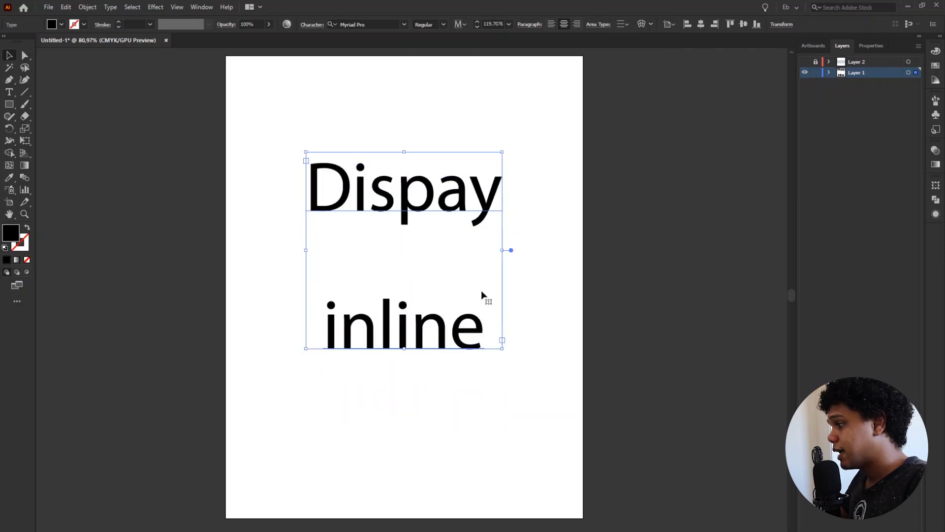
Set the area text's vertical alignment to Top and resize its frame to about 400 pt high.
{"action": "left_click", "coordinate": [625, 24]}
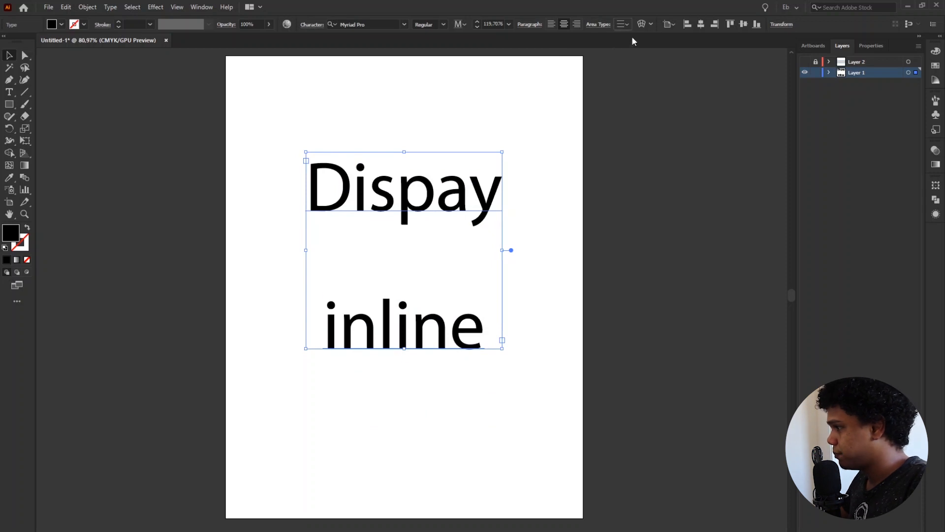
{"action": "left_click", "coordinate": [635, 37]}
{"action": "left_click_drag", "start_coordinate": [404, 356], "coordinate": [404, 262]}
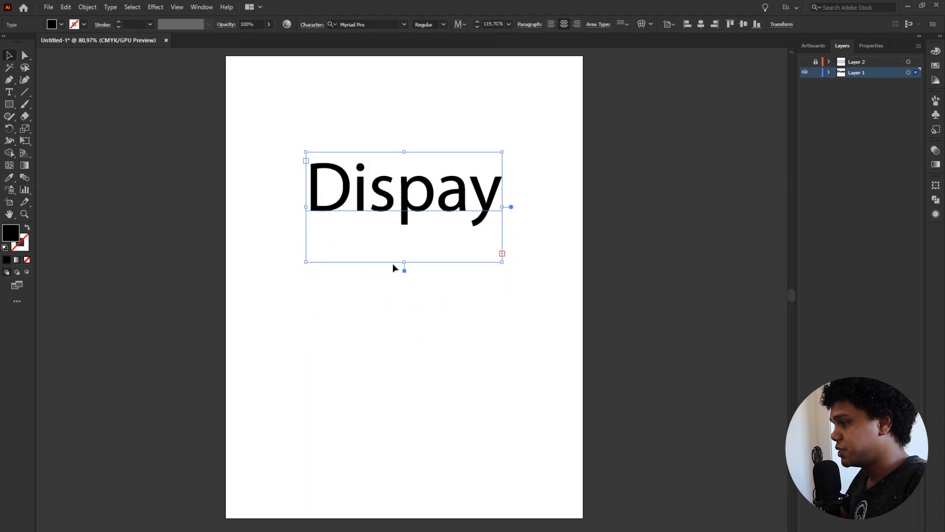
{"action": "double_click", "coordinate": [404, 269]}
{"action": "left_click_drag", "start_coordinate": [405, 327], "coordinate": [394, 385]}
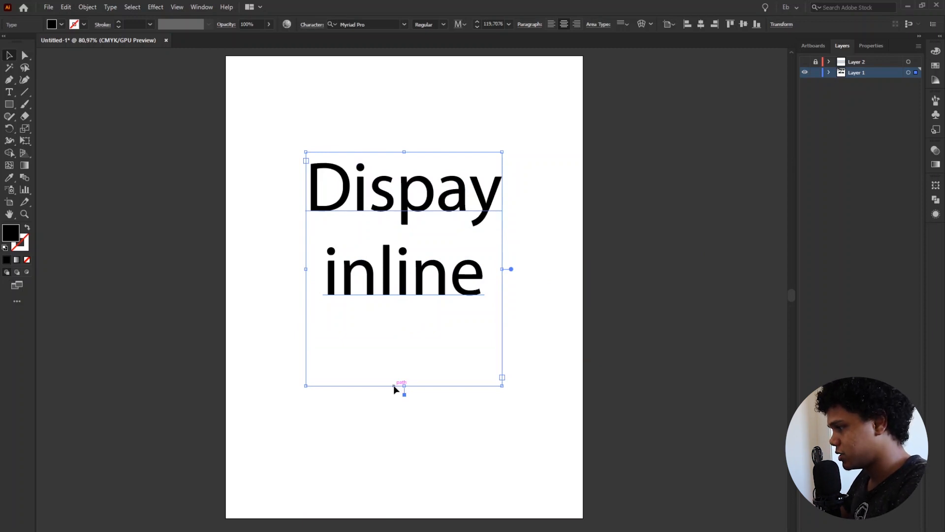
Enable Auto Size for the text frame in the Area Type Options.
{"action": "left_click", "coordinate": [600, 25]}
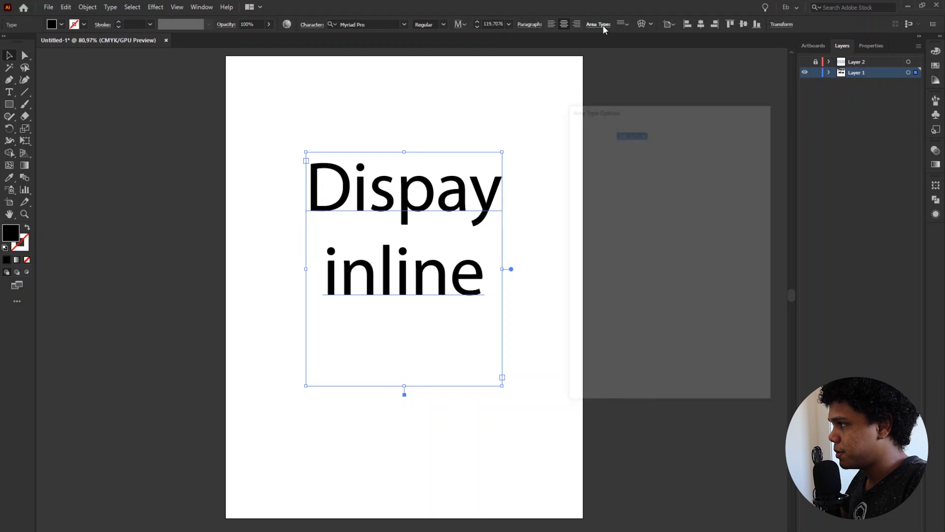
{"action": "key", "text": "Escape"}
{"action": "left_click", "coordinate": [110, 7]}
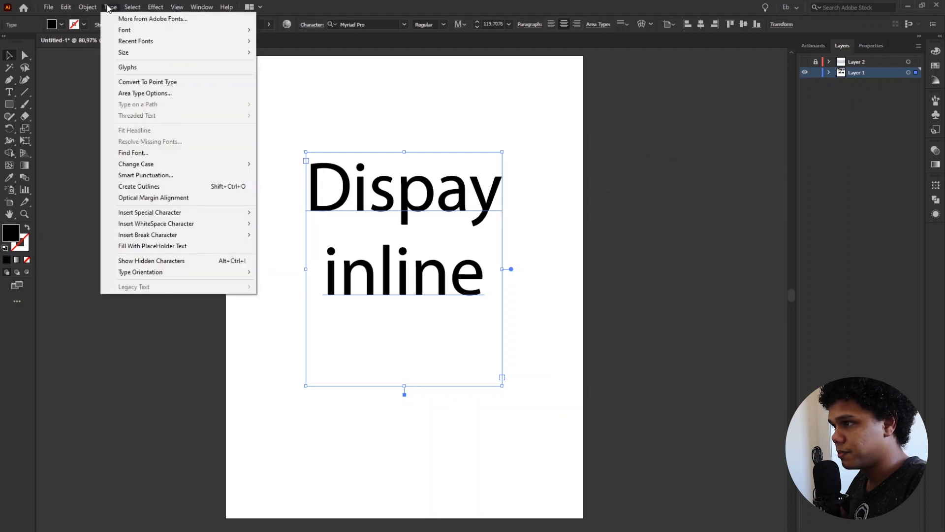
{"action": "left_click", "coordinate": [142, 93]}
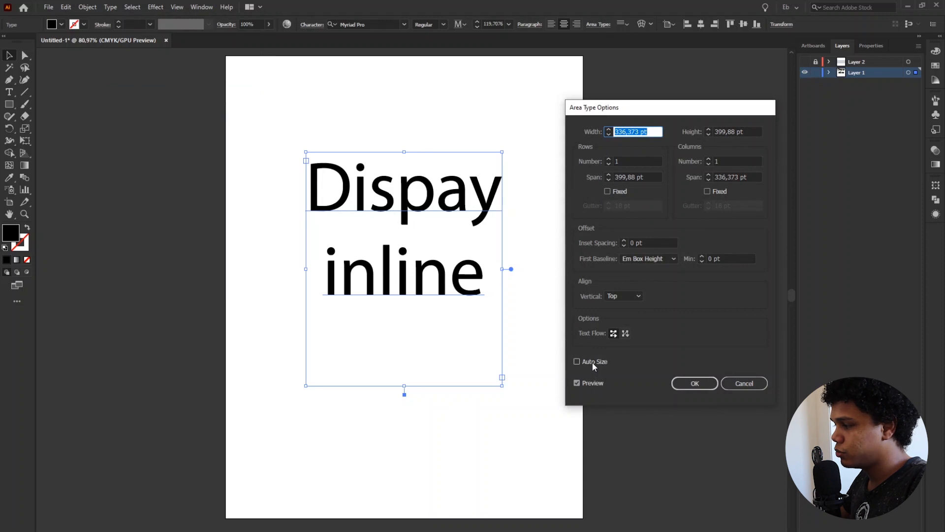
{"action": "left_click", "coordinate": [593, 363]}
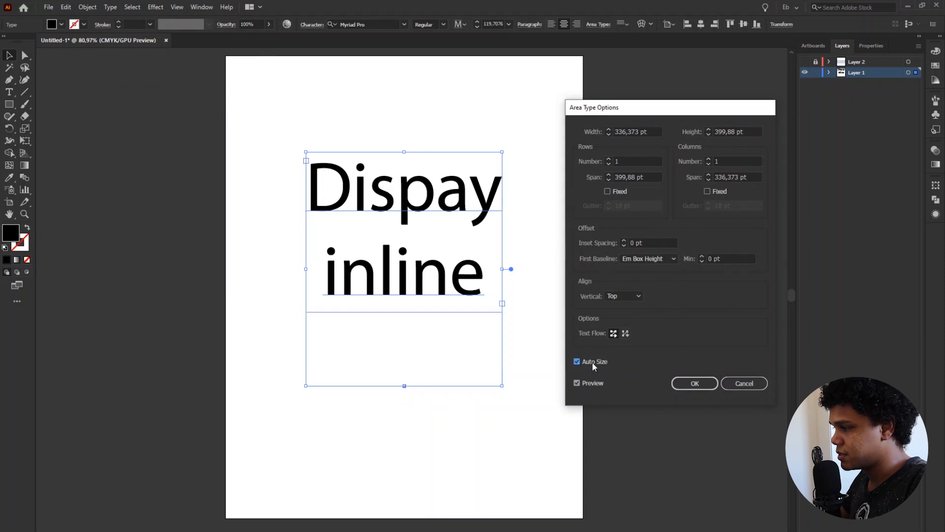
{"action": "left_click", "coordinate": [708, 382]}
Try adding lines of random filler letters below inline, and undo them along with the frame's Auto Size setting.
{"action": "double_click", "coordinate": [473, 278]}
{"action": "double_click", "coordinate": [483, 275]}
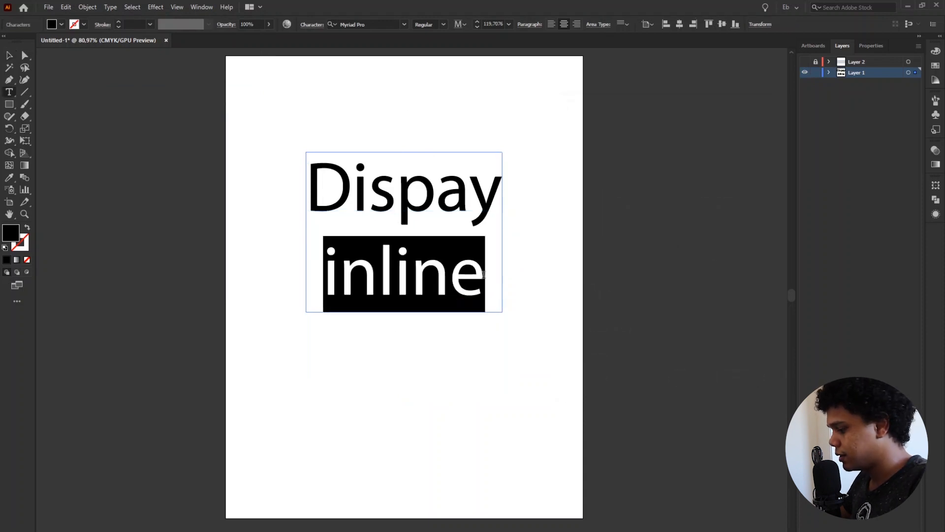
{"action": "left_click", "coordinate": [484, 275]}
{"action": "key", "text": "Right"}
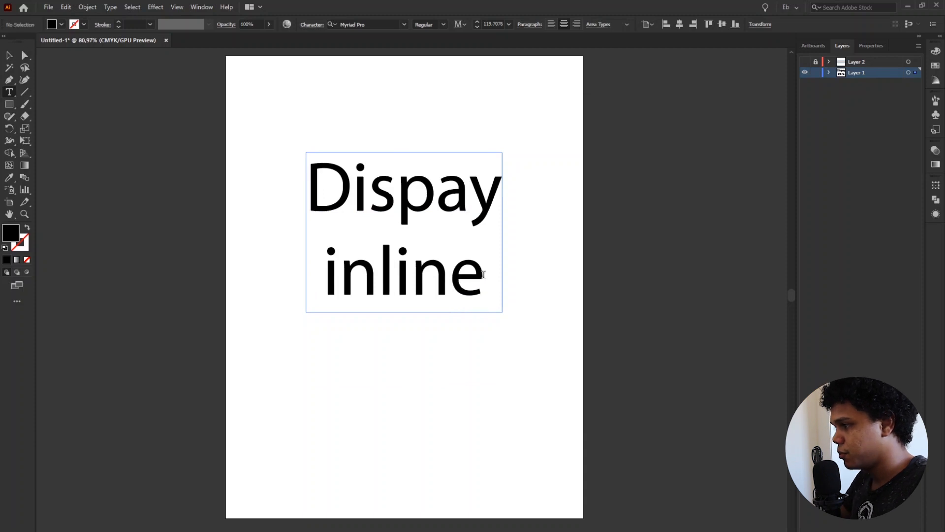
{"action": "key", "text": "Return"}
{"action": "type", "text": "oiajoi-djosijdaojs"}
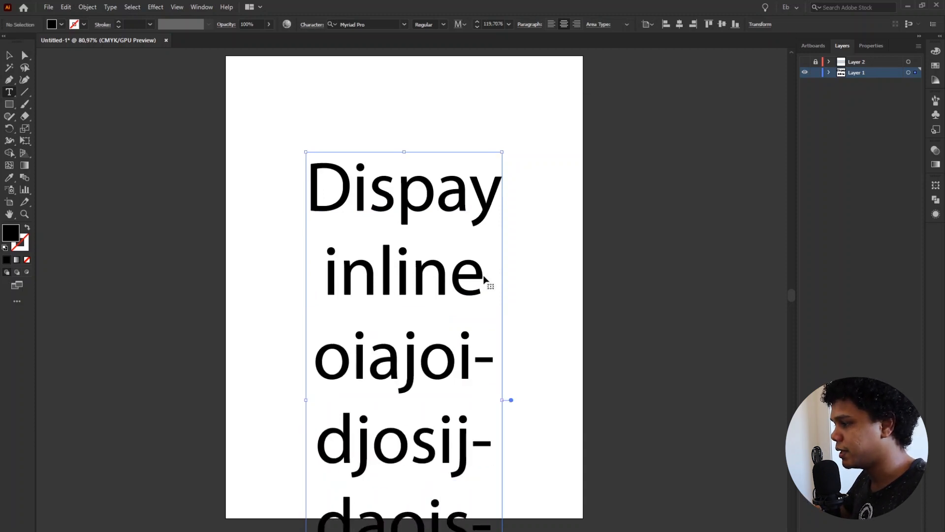
{"action": "key", "text": "ctrl+z"}
{"action": "left_click", "coordinate": [483, 274]}
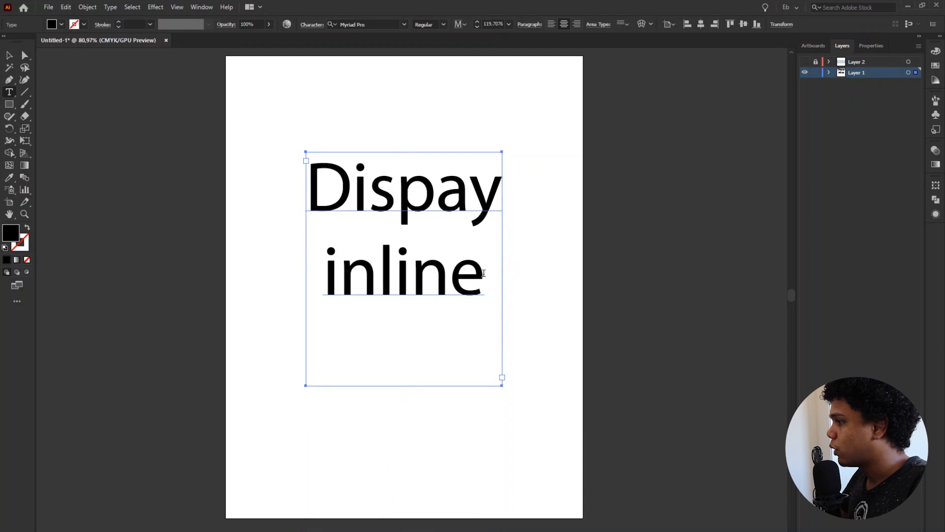
{"action": "key", "text": "Escape"}
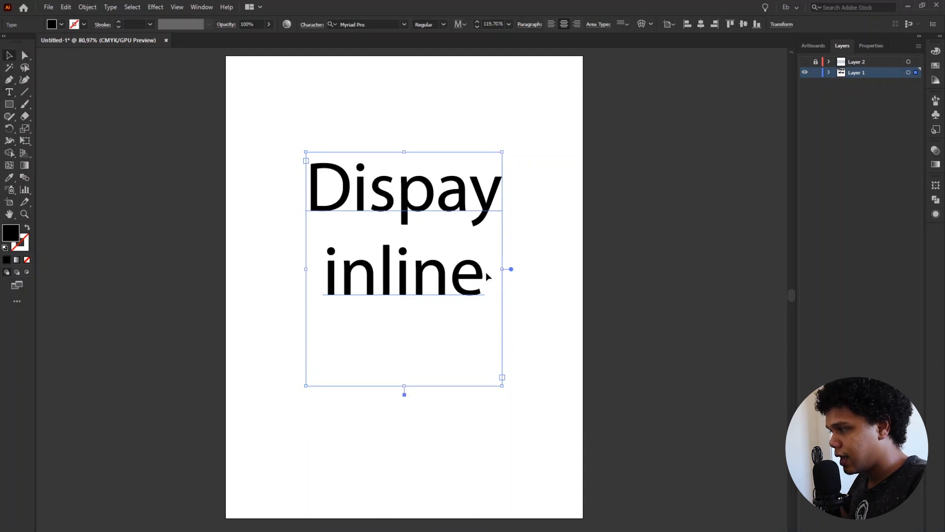
Convert the two-line Dispay inline text from area text back to point text.
{"action": "double_click", "coordinate": [511, 269]}
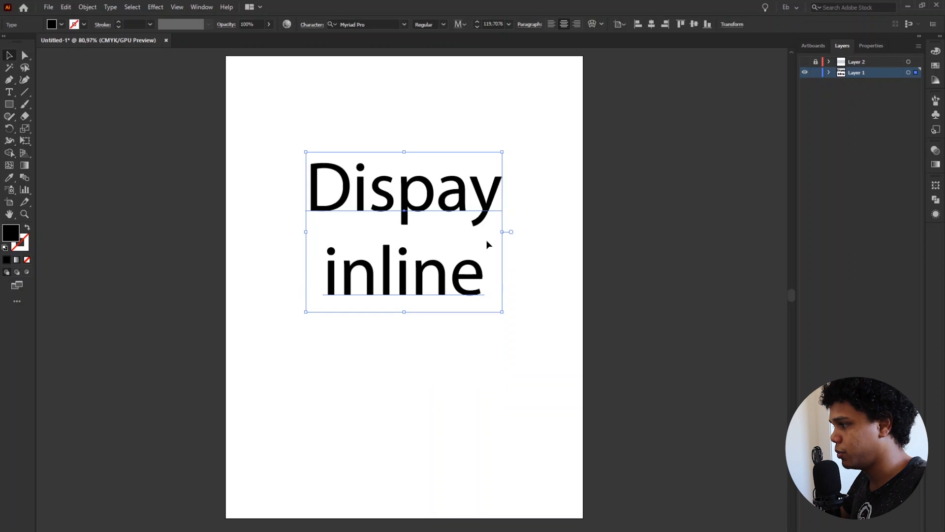
{"action": "left_click", "coordinate": [602, 163]}
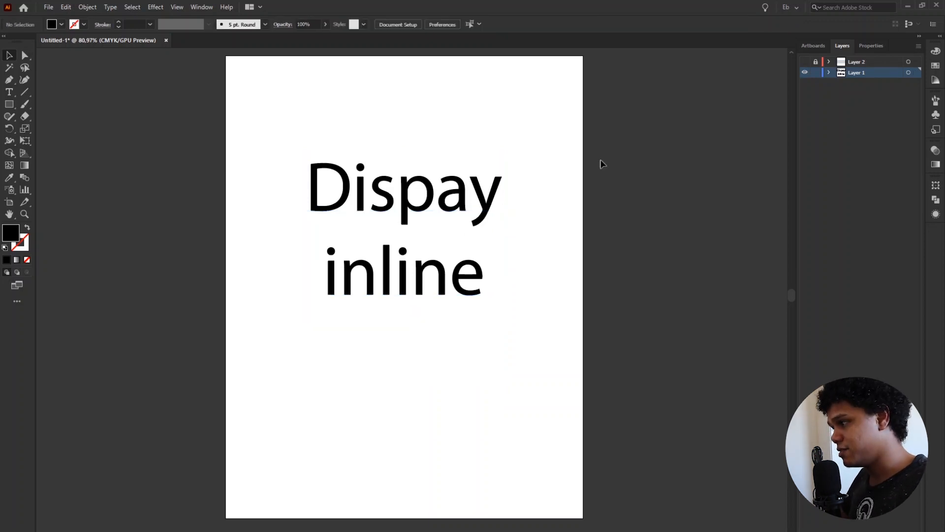
{"action": "left_click", "coordinate": [404, 273]}
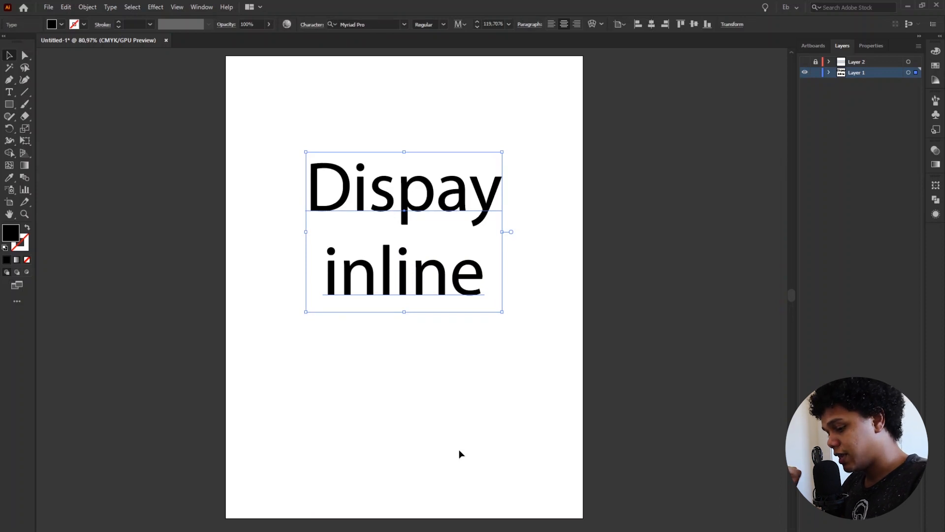
{"action": "left_click", "coordinate": [459, 449]}
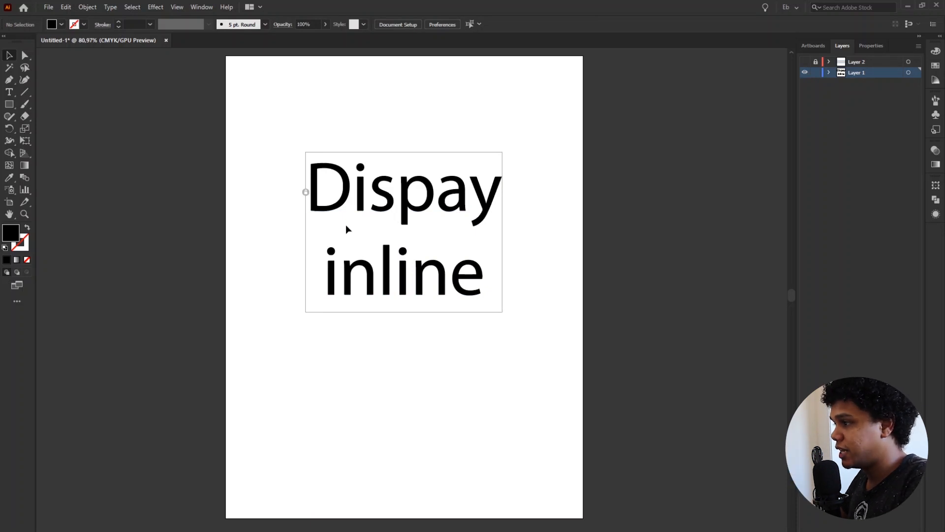
{"action": "left_click", "coordinate": [306, 193]}
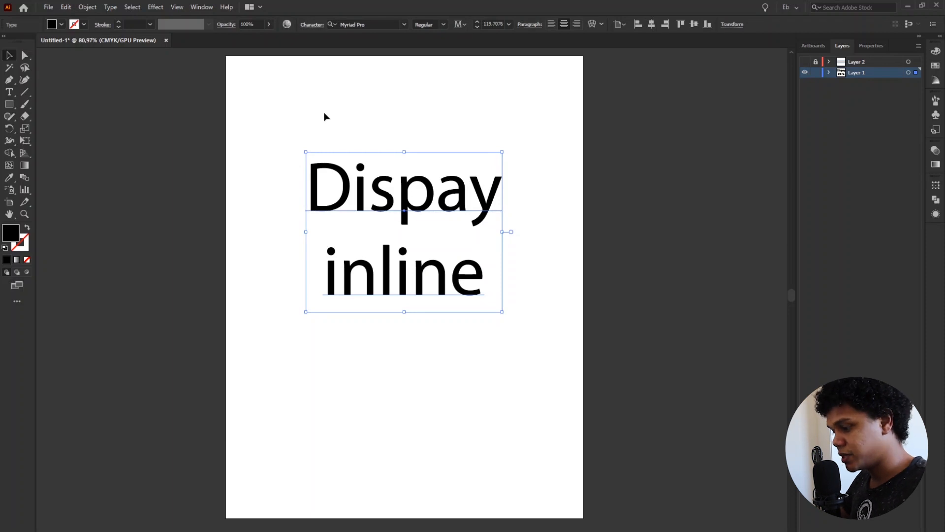
Draw a diagonal line below the text and five squares of varied sizes around it, the largest about 148 pt wide.
{"action": "key", "text": "F6"}
{"action": "left_click", "coordinate": [259, 356]}
{"action": "key", "text": "n"}
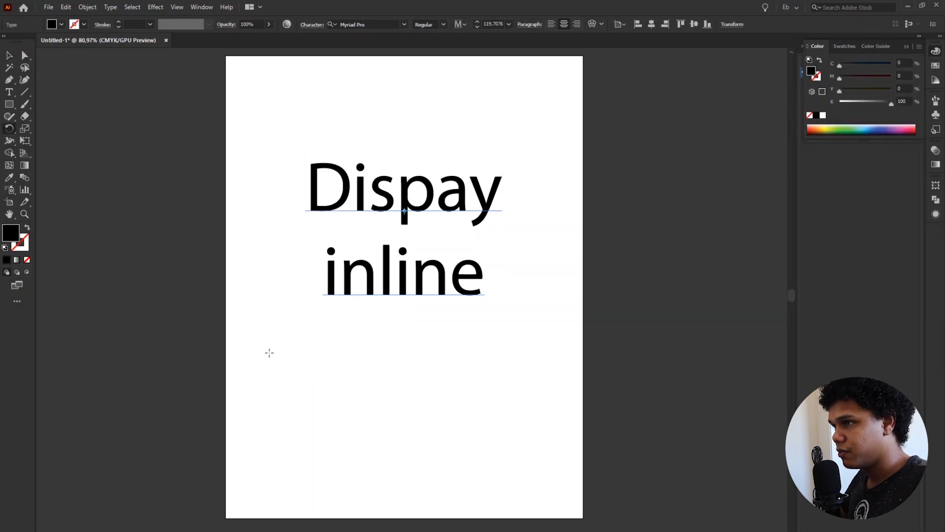
{"action": "left_click_drag", "start_coordinate": [263, 340], "coordinate": [313, 397]}
{"action": "key", "text": "m"}
{"action": "left_click_drag", "start_coordinate": [365, 368], "coordinate": [435, 411]}
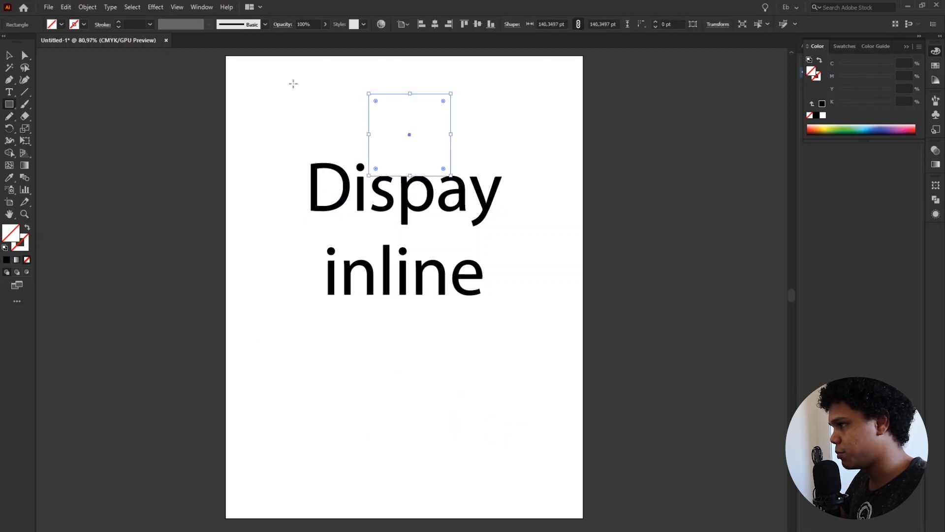
Fill the five squares with black and clear the selection.
{"action": "key", "text": "ctrl+a"}
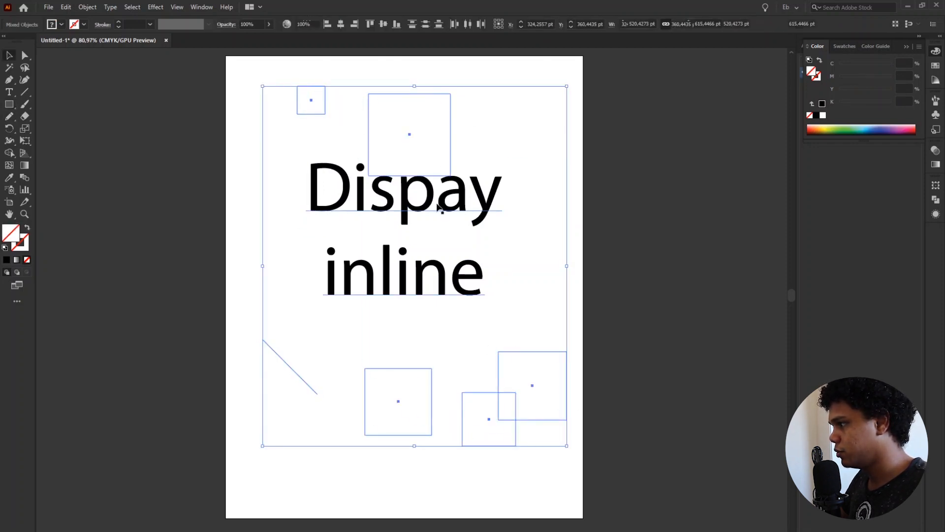
{"action": "key", "text": "shift+x"}
{"action": "key", "text": "slash"}
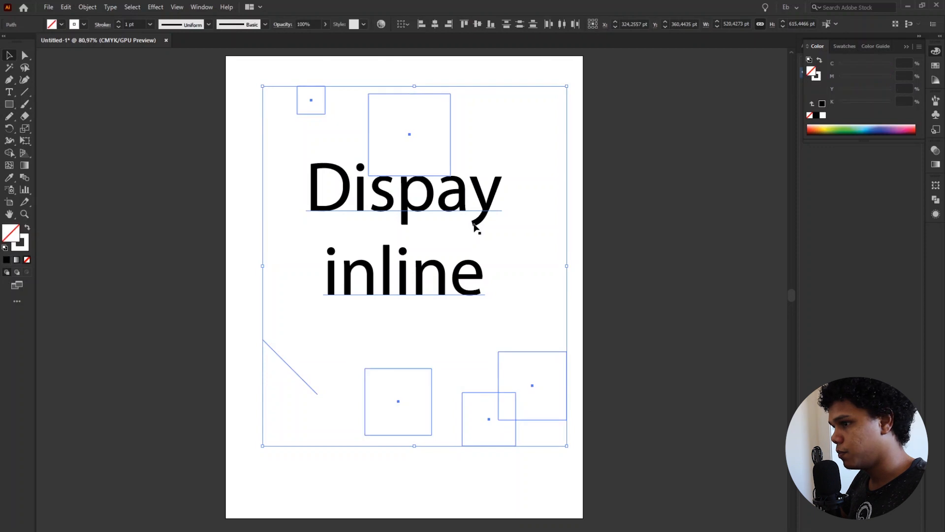
{"action": "key", "text": "ctrl+z"}
{"action": "left_click", "coordinate": [618, 178]}
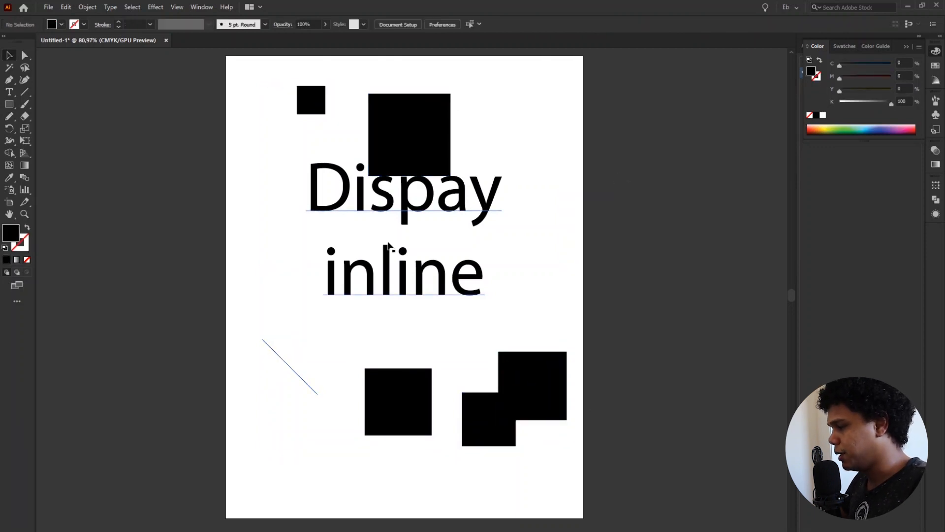
{"action": "left_click_drag", "start_coordinate": [559, 110], "coordinate": [312, 449]}
{"action": "left_click", "coordinate": [312, 449]}
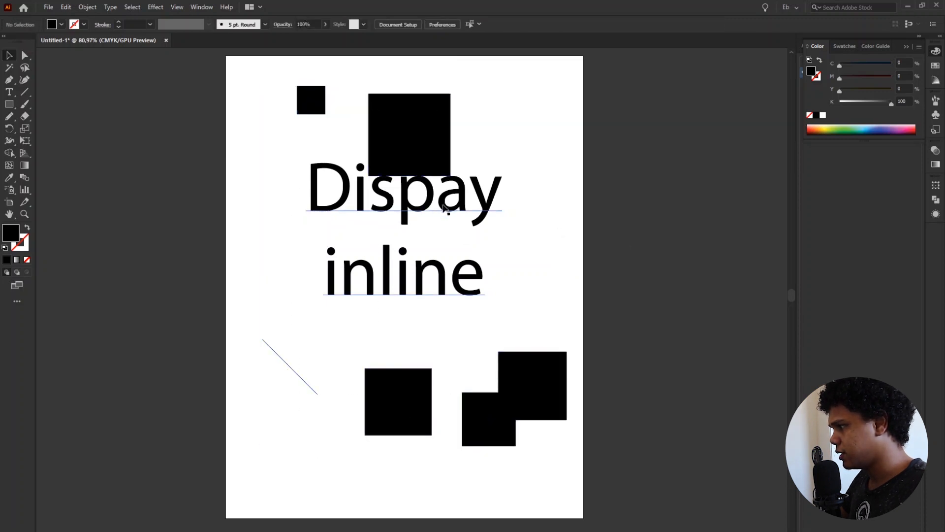
Move the two overlapping squares up and to the left, and fill the front one with red.
{"action": "left_click_drag", "start_coordinate": [495, 406], "coordinate": [477, 374]}
{"action": "left_click_drag", "start_coordinate": [534, 386], "coordinate": [507, 351]}
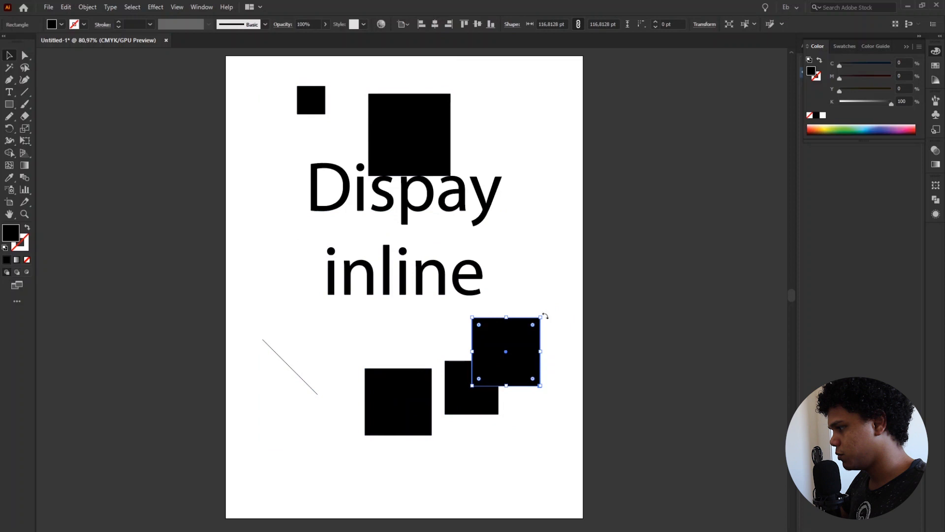
{"action": "left_click", "coordinate": [62, 24]}
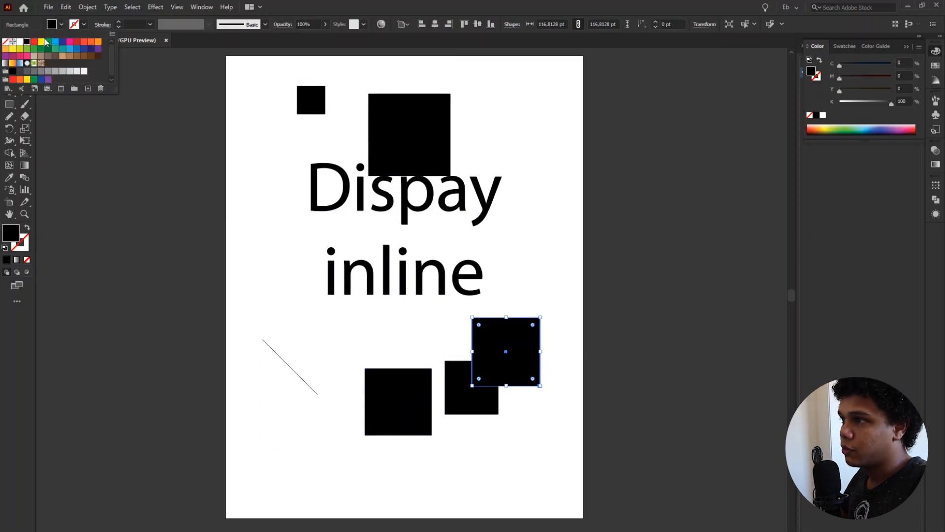
{"action": "left_click", "coordinate": [41, 45]}
Fill the separate square below the word inline with yellow.
{"action": "left_click", "coordinate": [380, 387]}
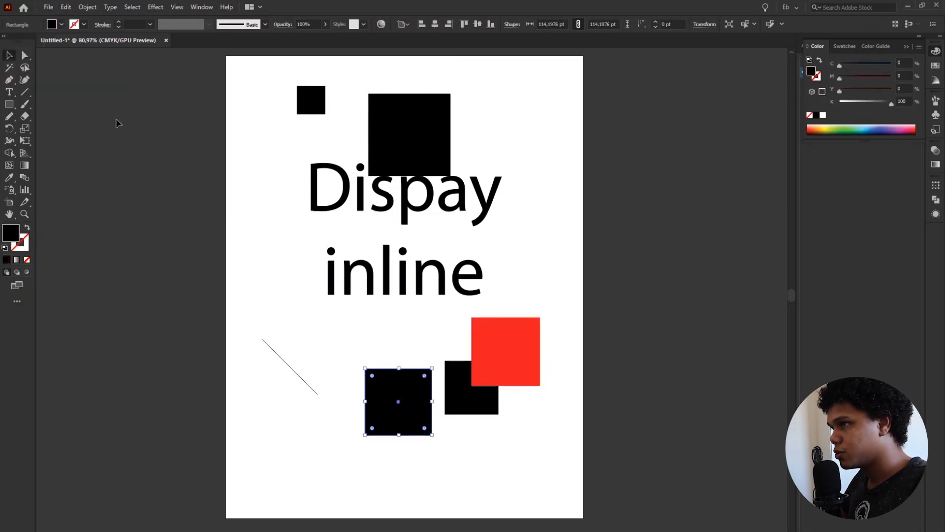
{"action": "left_click", "coordinate": [62, 24]}
{"action": "left_click", "coordinate": [41, 41]}
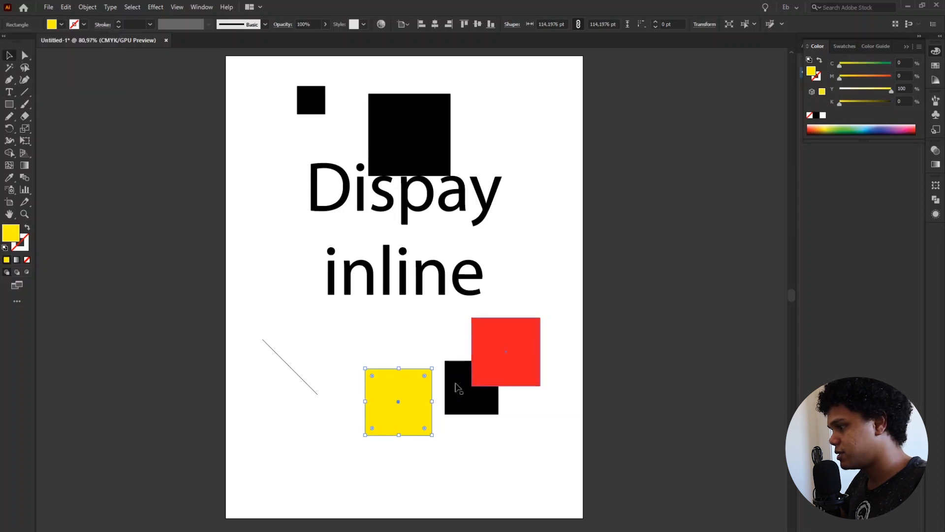
Lock the red and yellow squares together, leaving nothing selected, and bring the document's layers into view.
{"action": "left_click", "coordinate": [498, 355], "text": "shift"}
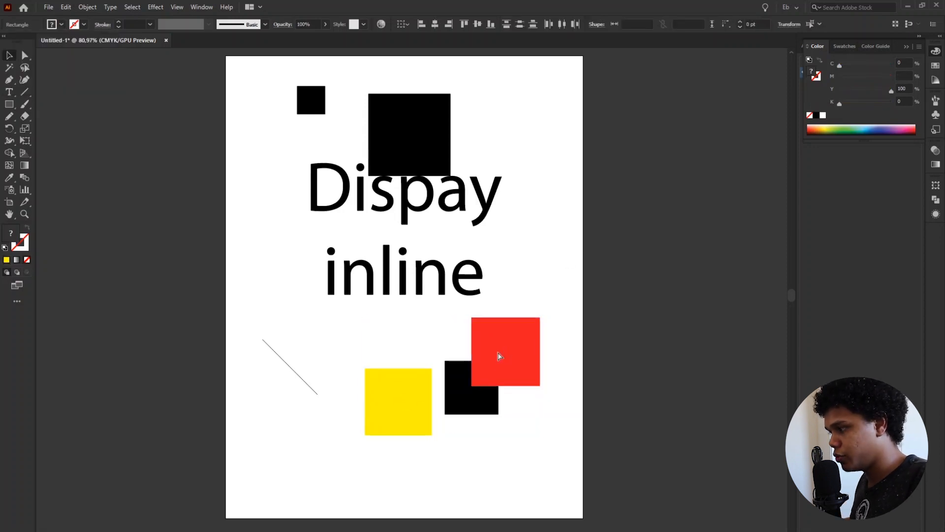
{"action": "left_click", "coordinate": [562, 300]}
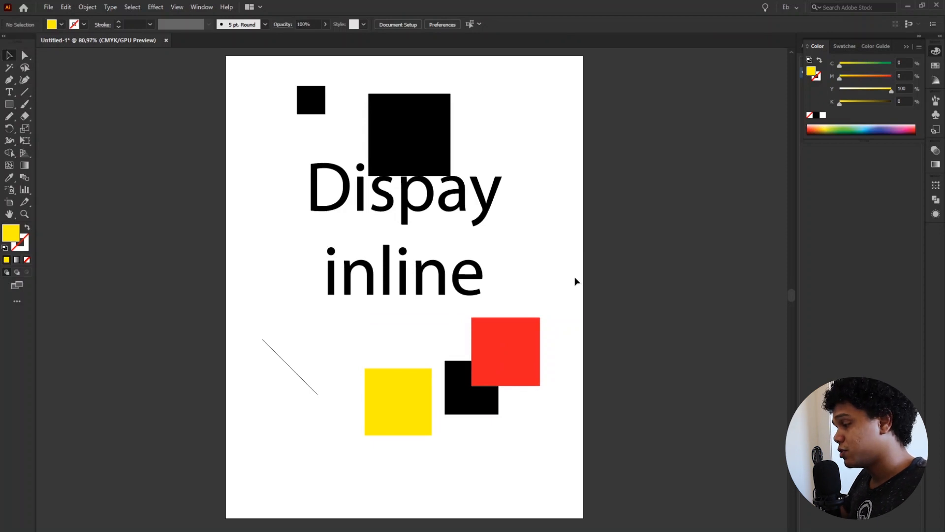
{"action": "left_click", "coordinate": [905, 47]}
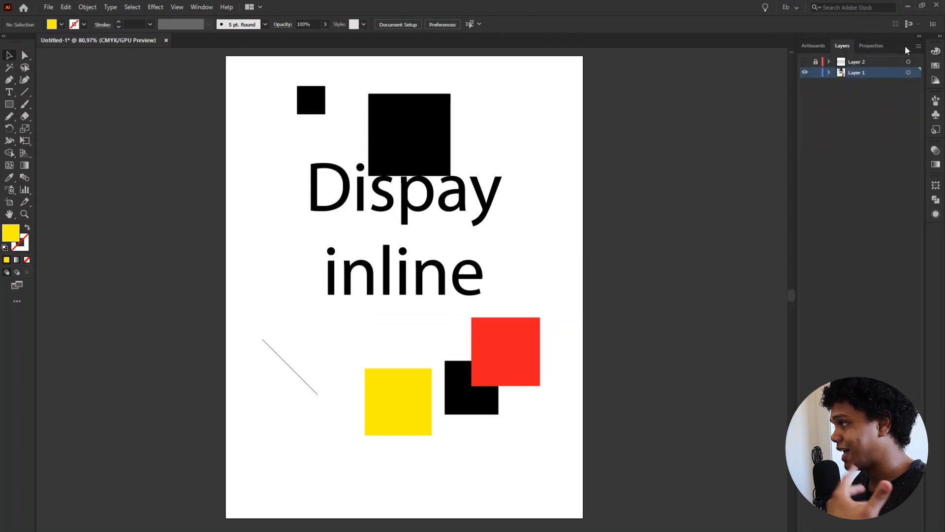
{"action": "left_click", "coordinate": [397, 398]}
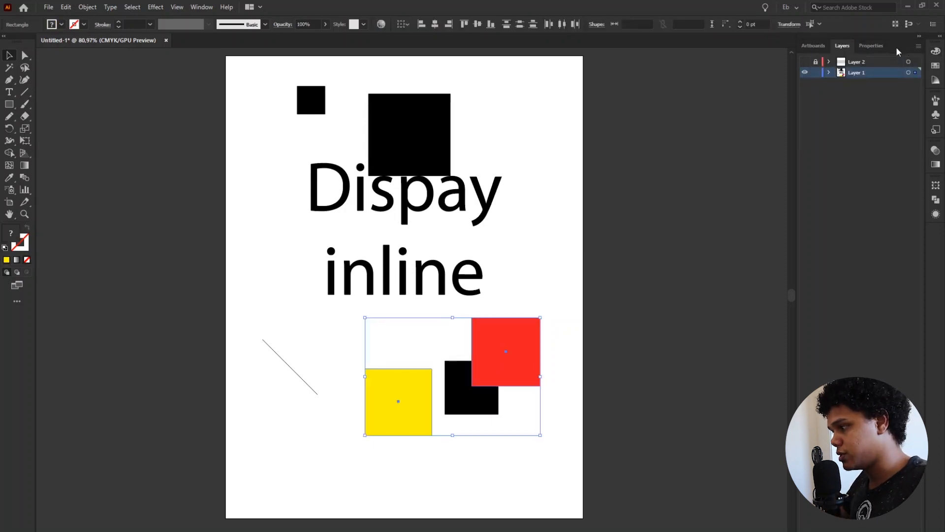
{"action": "key", "text": "ctrl+shift+a"}
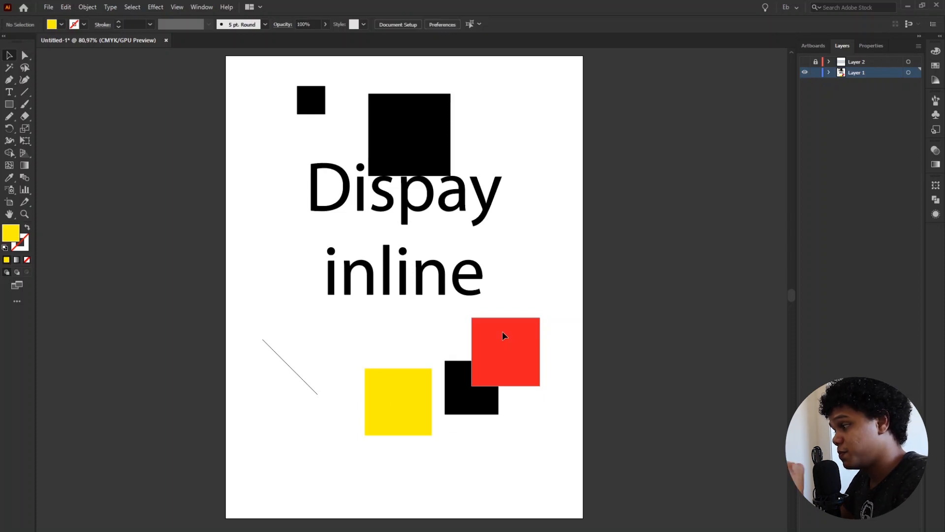
Unlock only the red square directly on the canvas and expand Layer 1 to check each object's lock state.
{"action": "left_click", "coordinate": [473, 334]}
{"action": "left_click", "coordinate": [410, 342]}
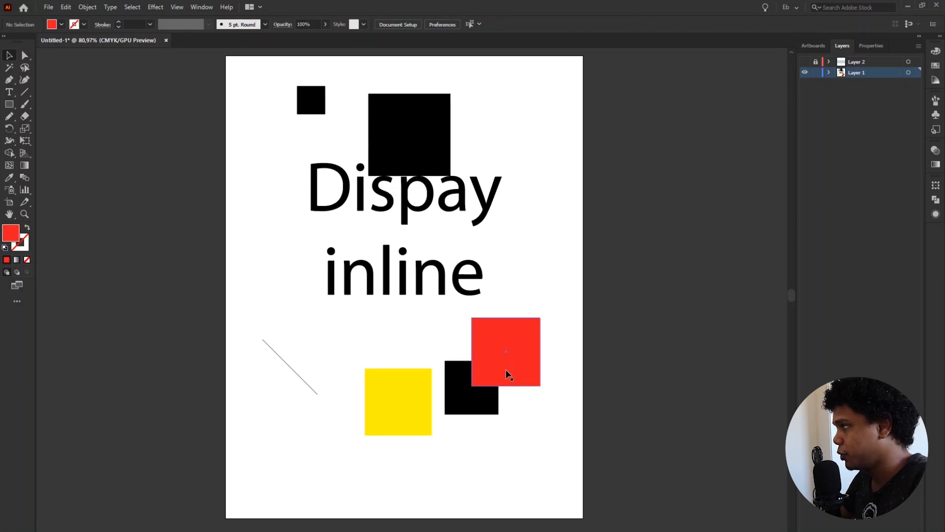
{"action": "left_click", "coordinate": [830, 75]}
{"action": "left_click", "coordinate": [816, 127]}
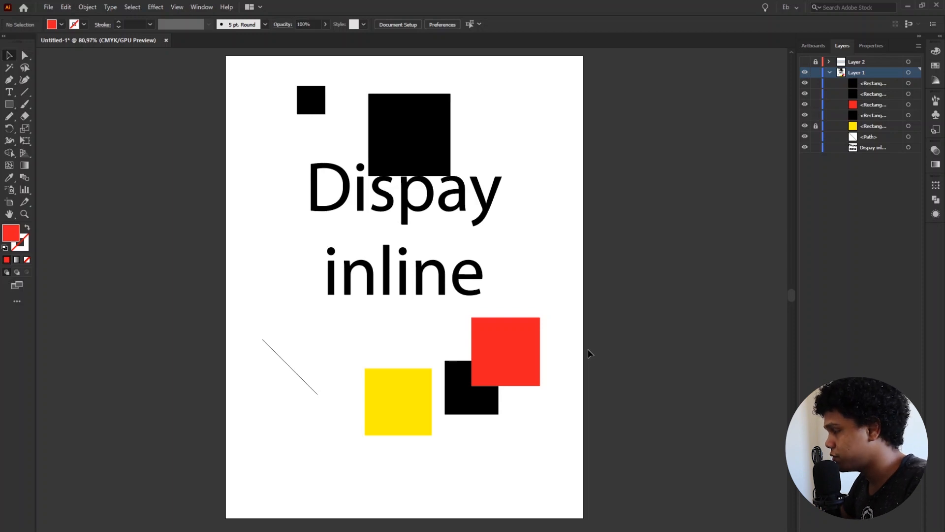
Review the Select and Unlock objects on canvas option in the Selection & Anchor Display preferences, and open the Smart Guides preferences.
{"action": "left_click", "coordinate": [69, 7]}
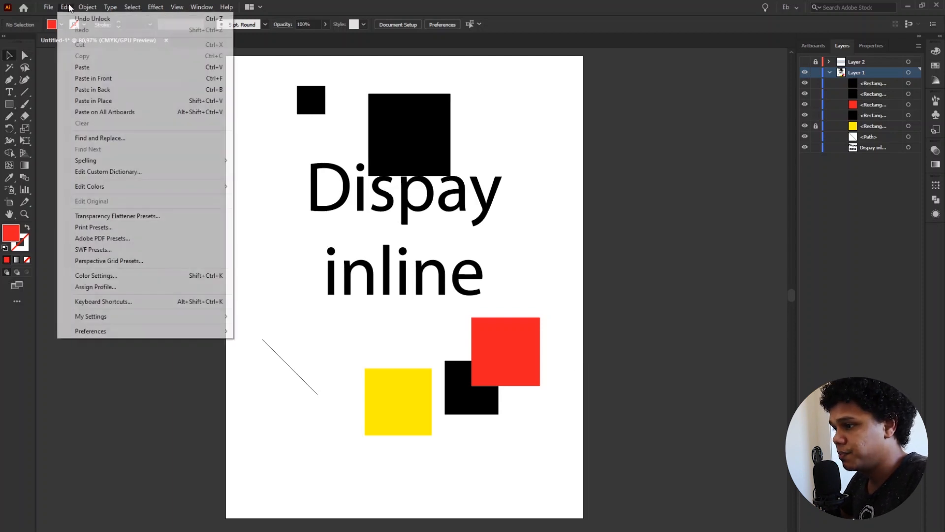
{"action": "mouse_move", "coordinate": [187, 329]}
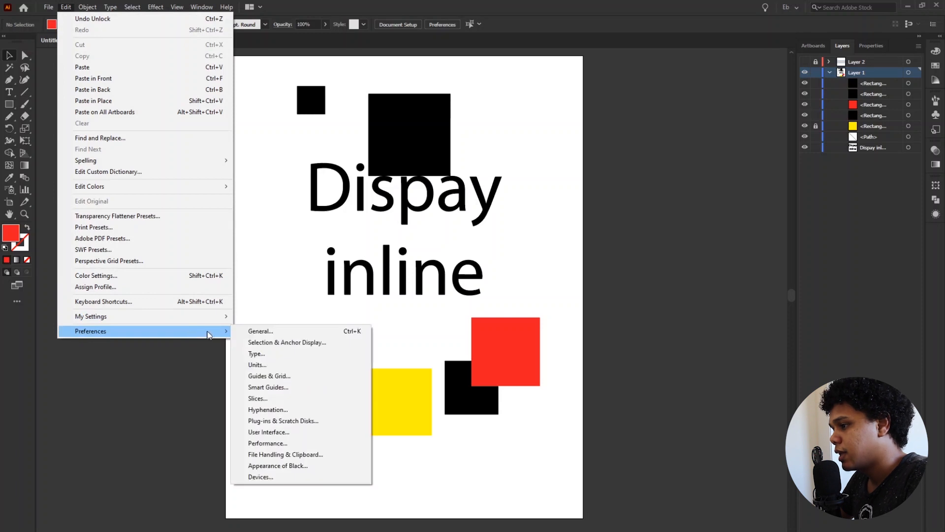
{"action": "left_click", "coordinate": [288, 344]}
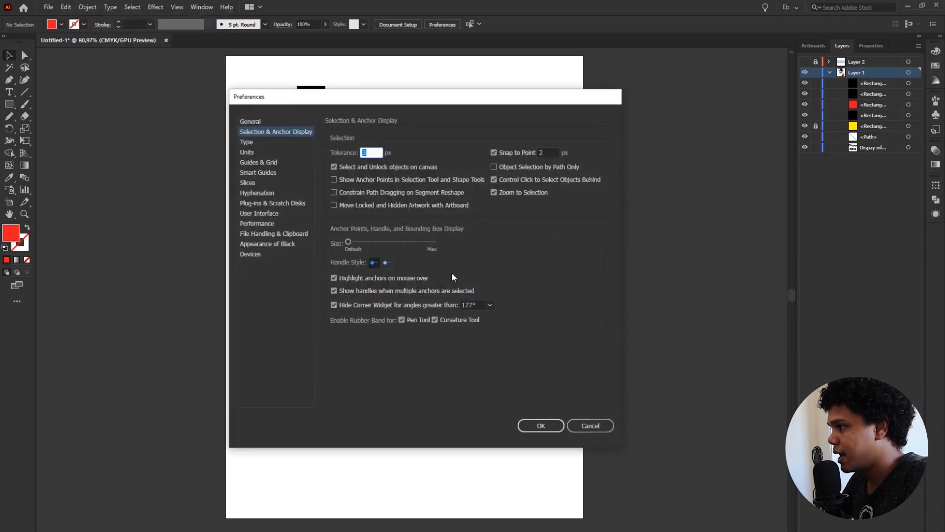
{"action": "left_click", "coordinate": [342, 169]}
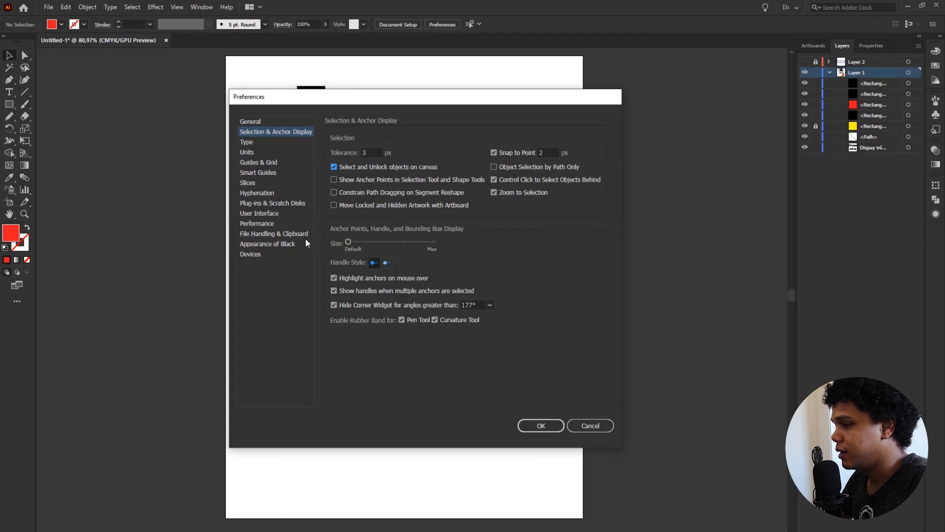
{"action": "left_click", "coordinate": [258, 172]}
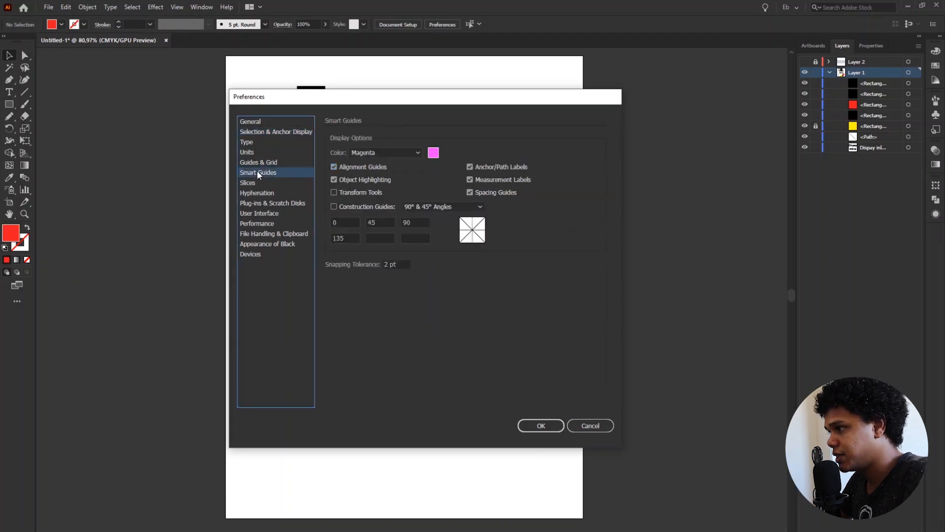